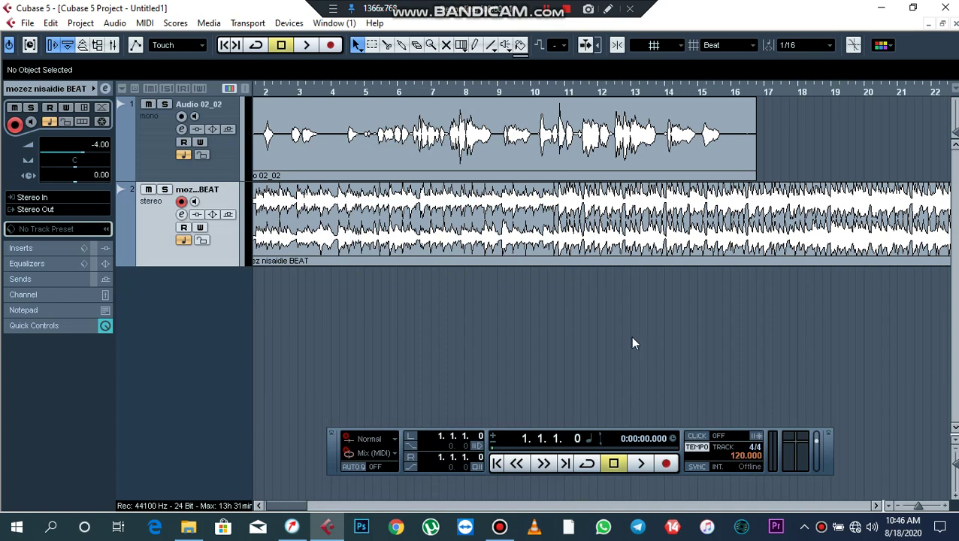
Solo the Audio 02_02 vocal track and play it twice from shortly after bar 5.
click(156, 164)
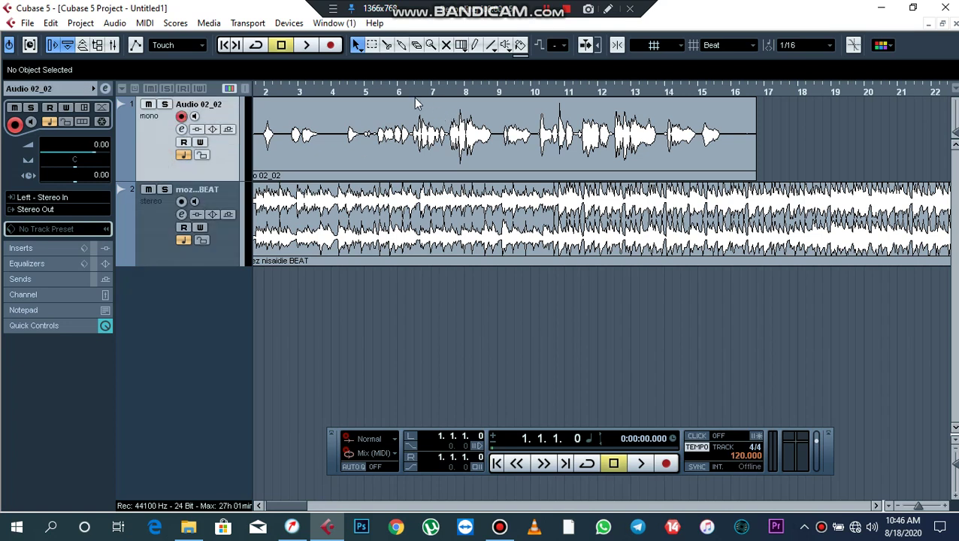
drag(384, 91, 377, 92)
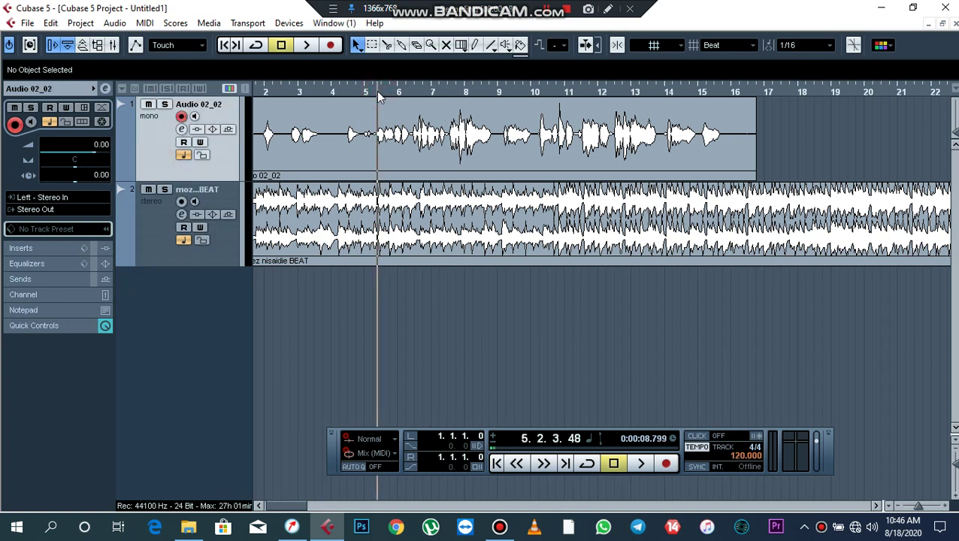
click(165, 105)
key(space)
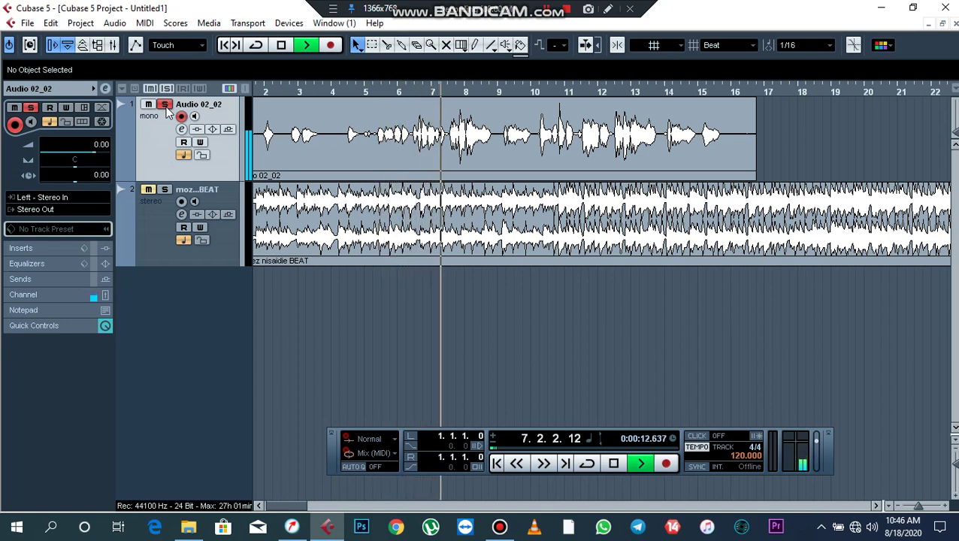
key(space)
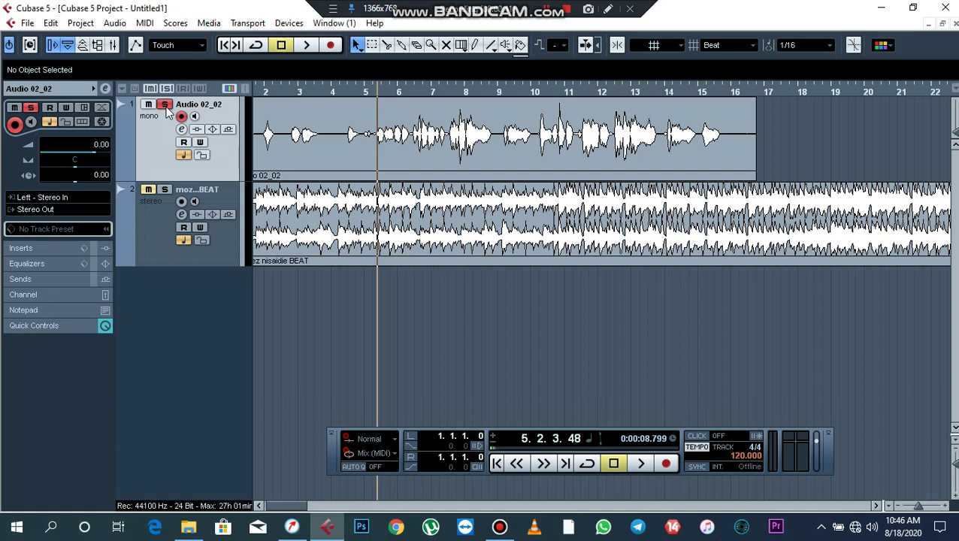
key(space)
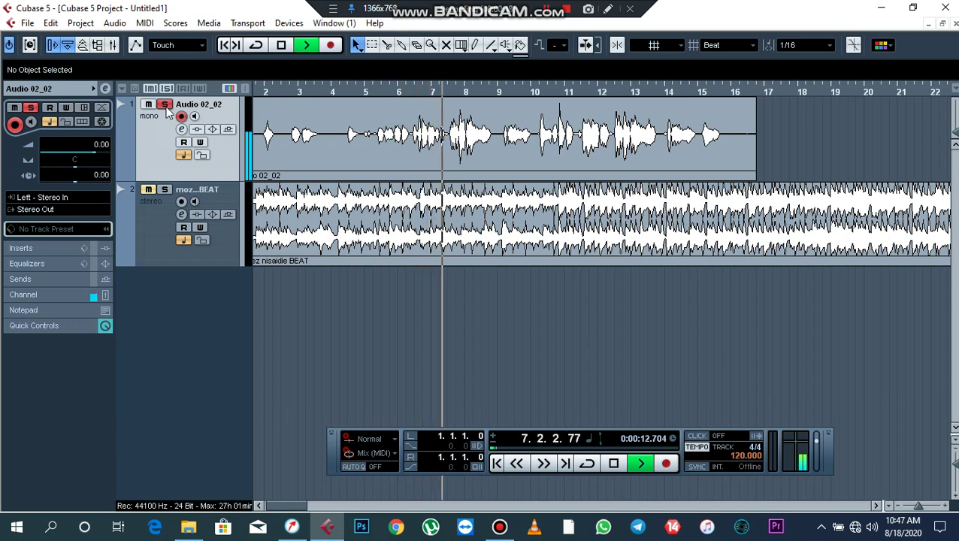
key(space)
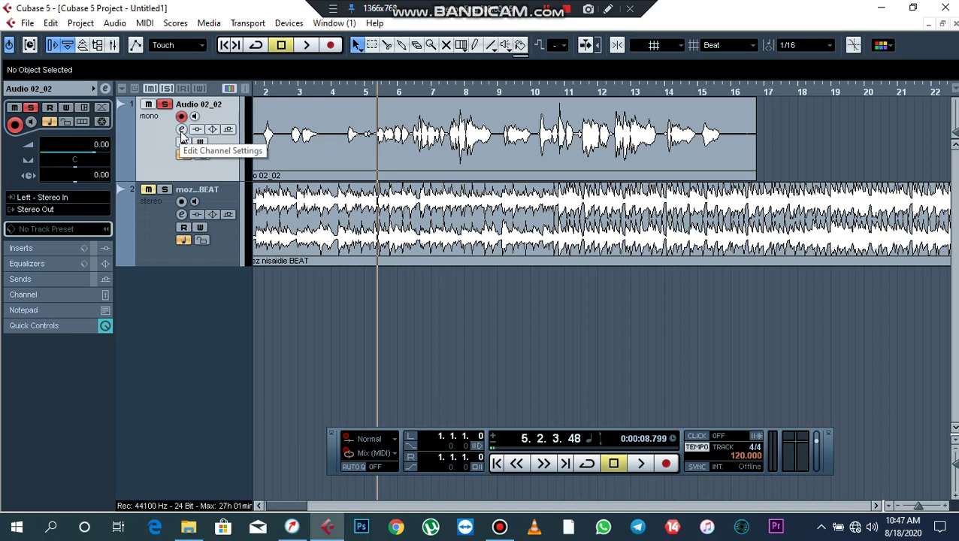
Load FabFilter Pro-Q 2 into the first insert slot of the Audio 02_02 channel.
click(181, 130)
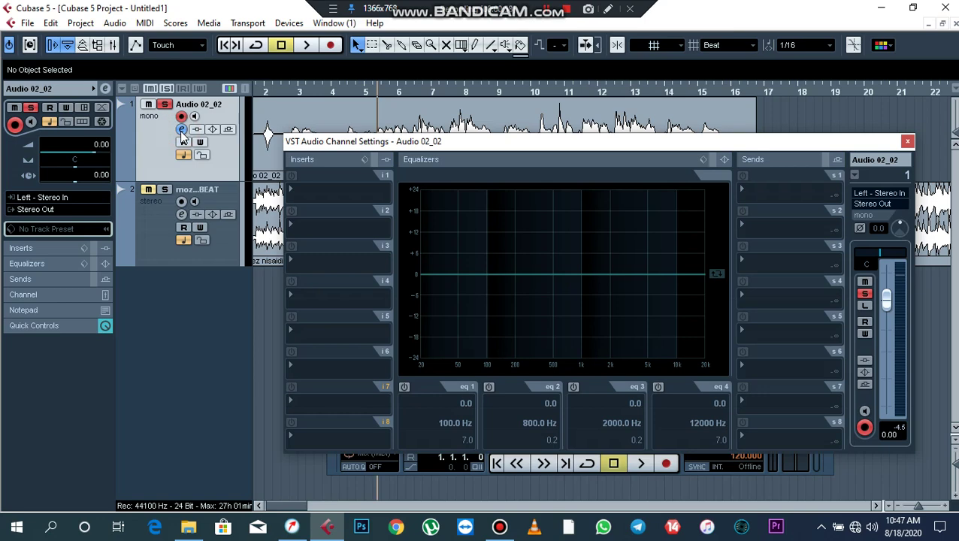
click(328, 189)
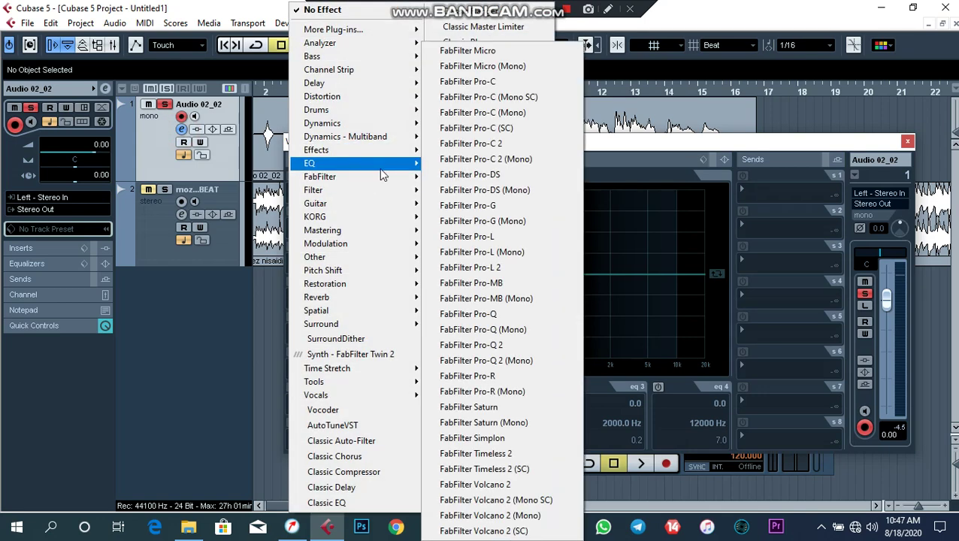
mouse_move(380, 170)
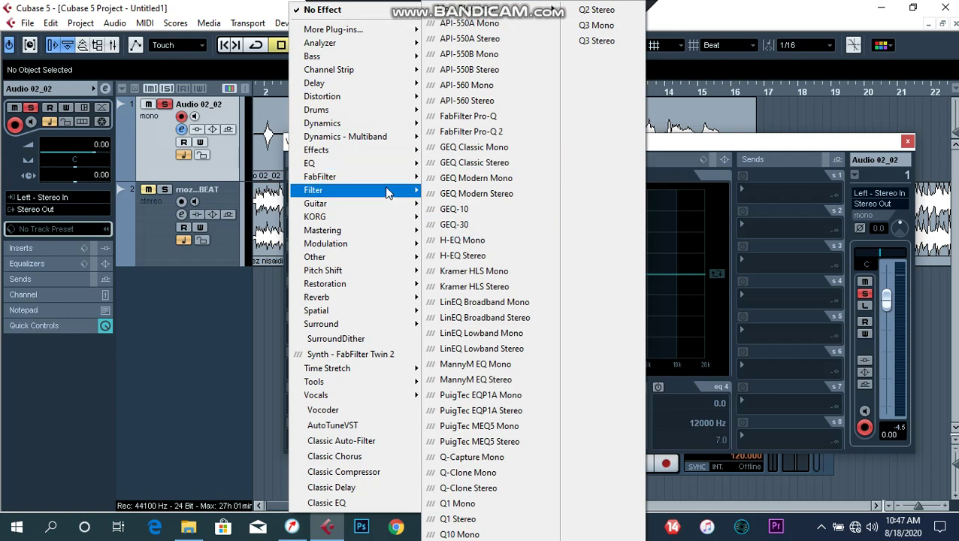
mouse_move(420, 166)
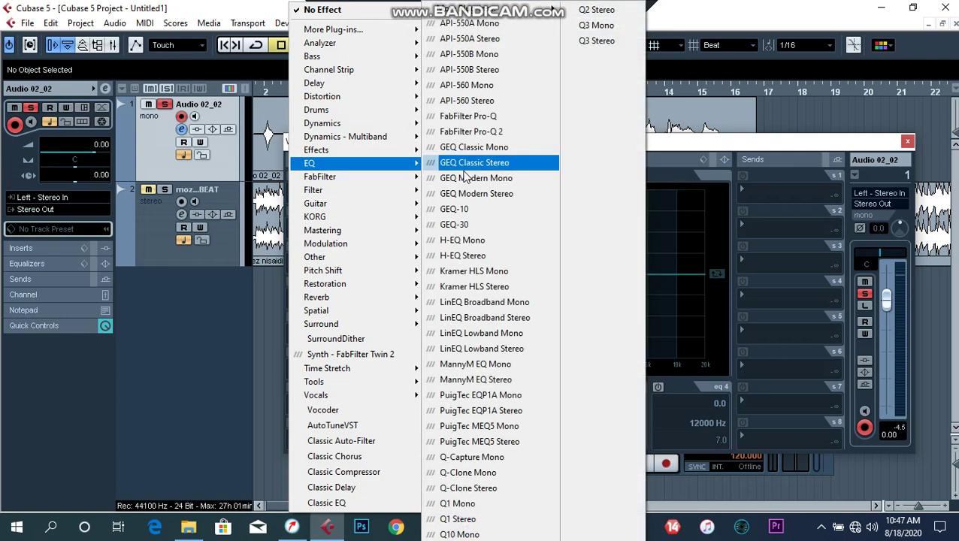
click(498, 133)
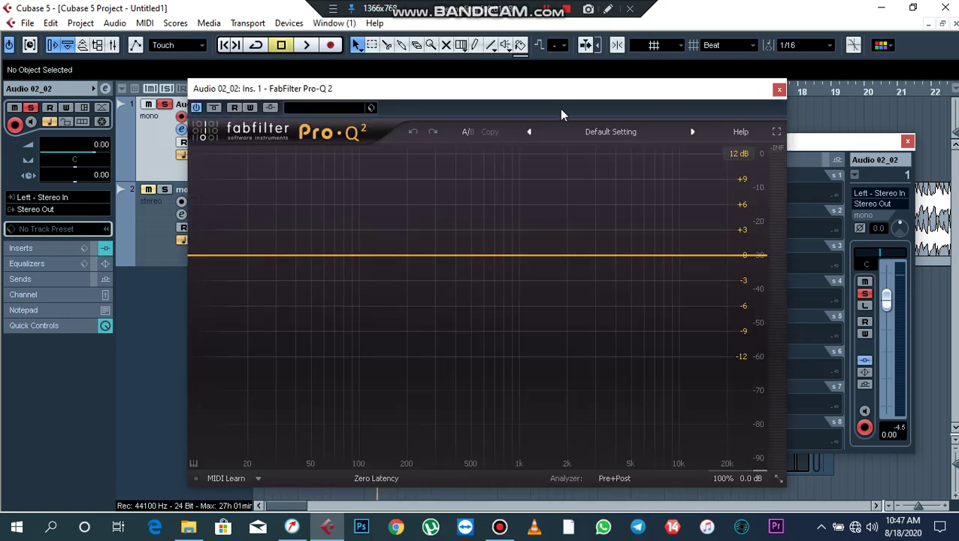
mouse_move(539, 95)
mouse_down()
mouse_move(594, 95)
mouse_move(556, 89)
mouse_up()
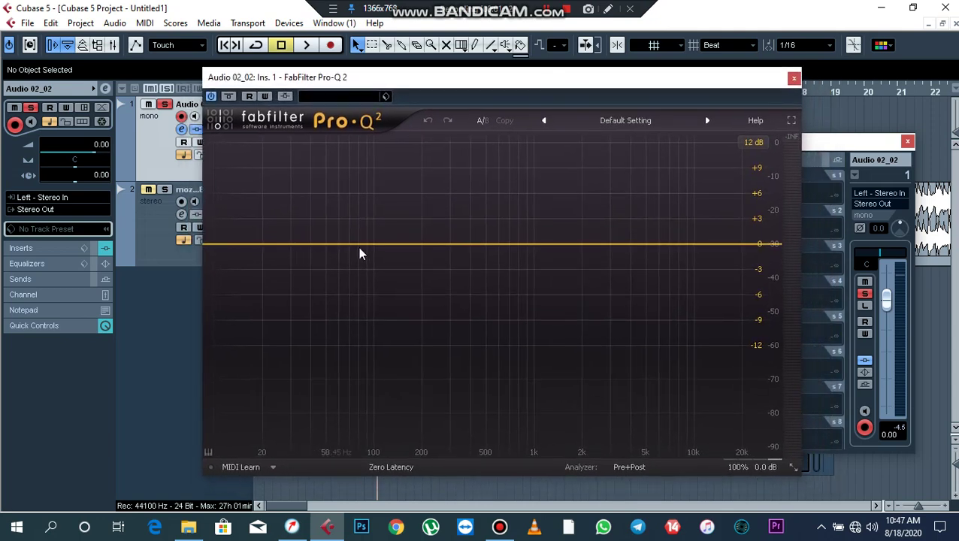
Add an EQ band, change its shape to Low Cut and set its frequency to 150 Hz.
click(386, 247)
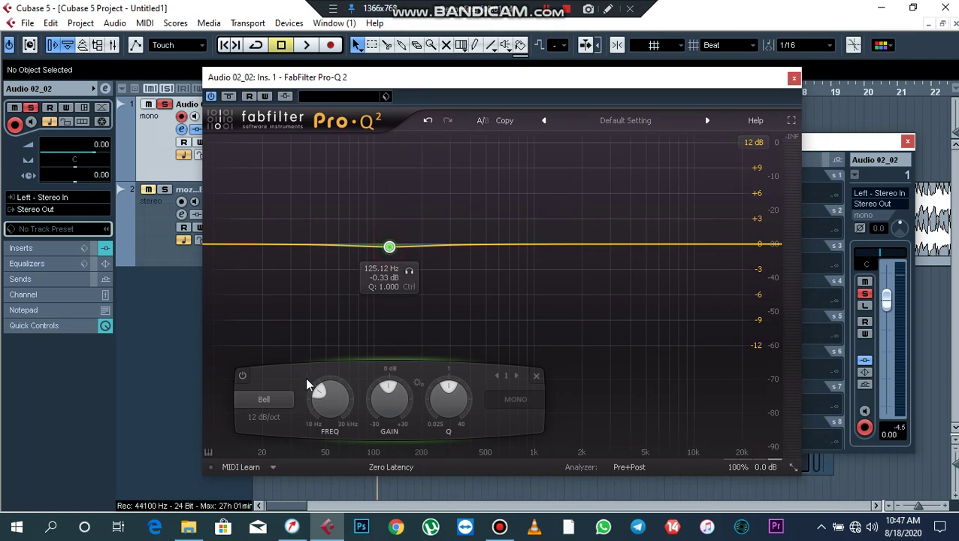
click(272, 407)
click(295, 325)
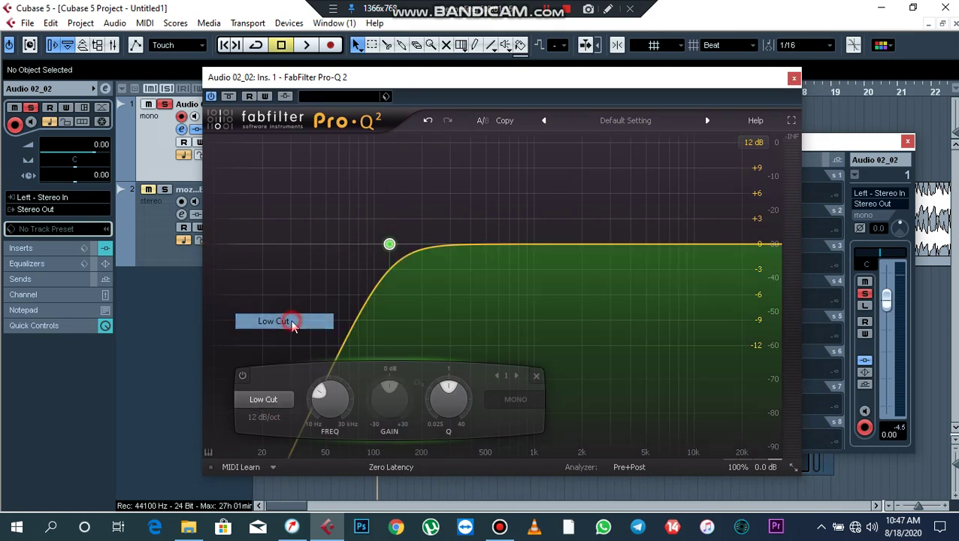
double_click(390, 247)
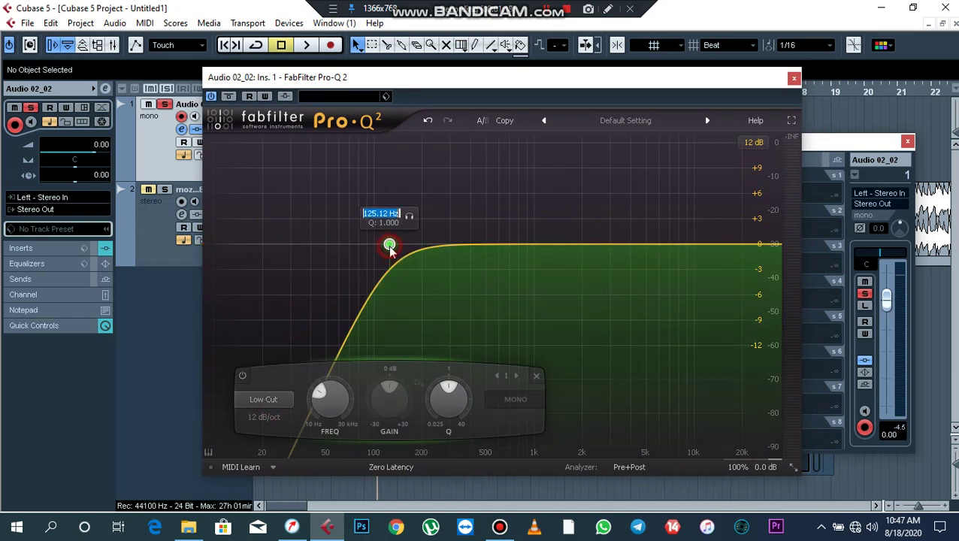
text(150)
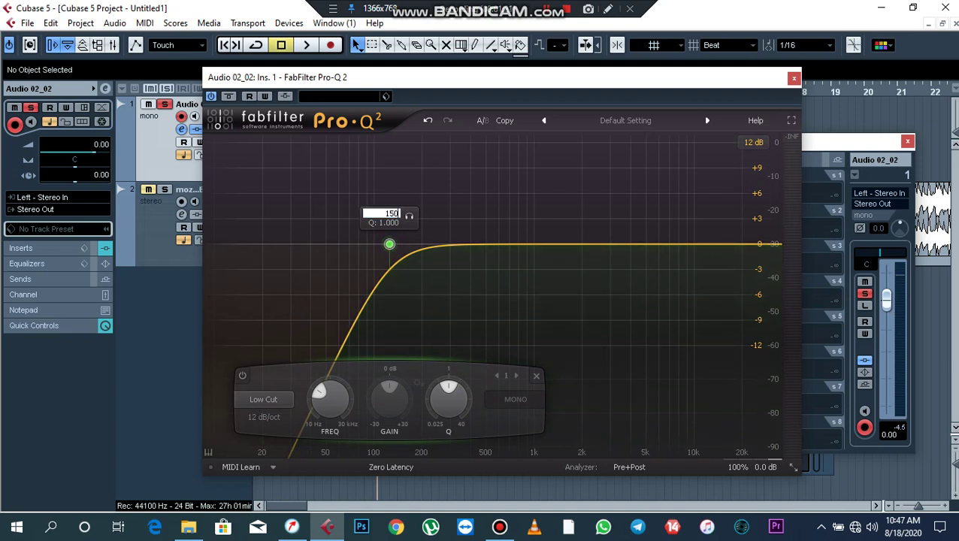
key(Return)
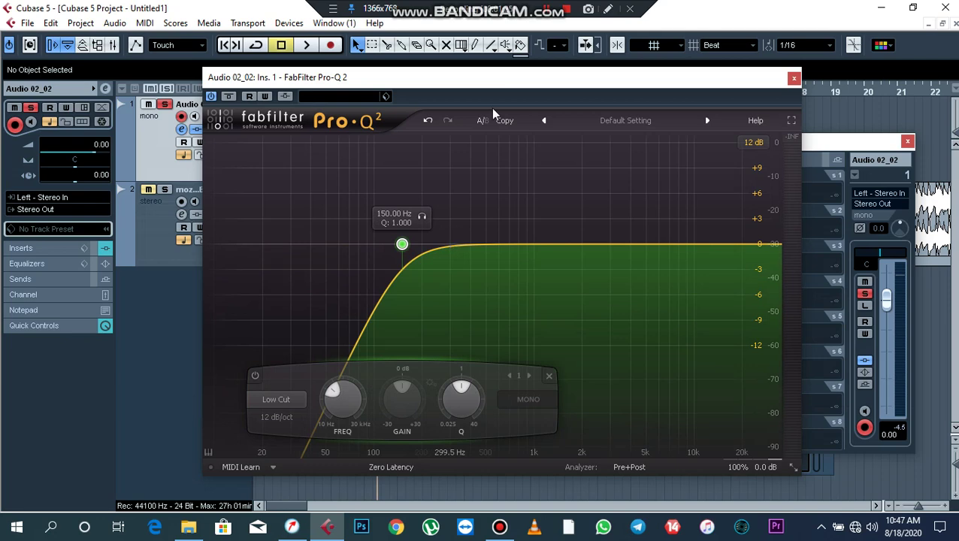
Compare the vocal with the Pro-Q 2 effect active and bypassed, then leave the effect active.
drag(522, 79, 502, 96)
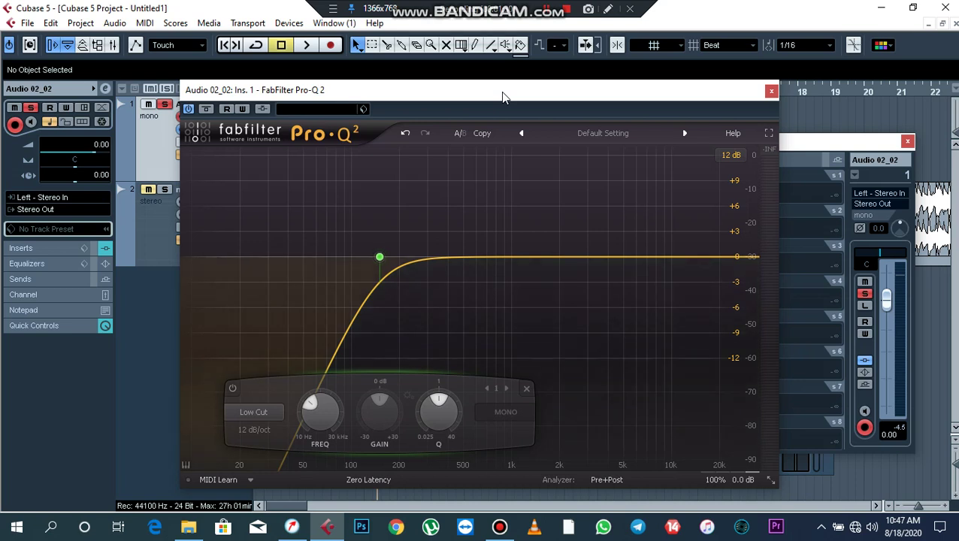
key(space)
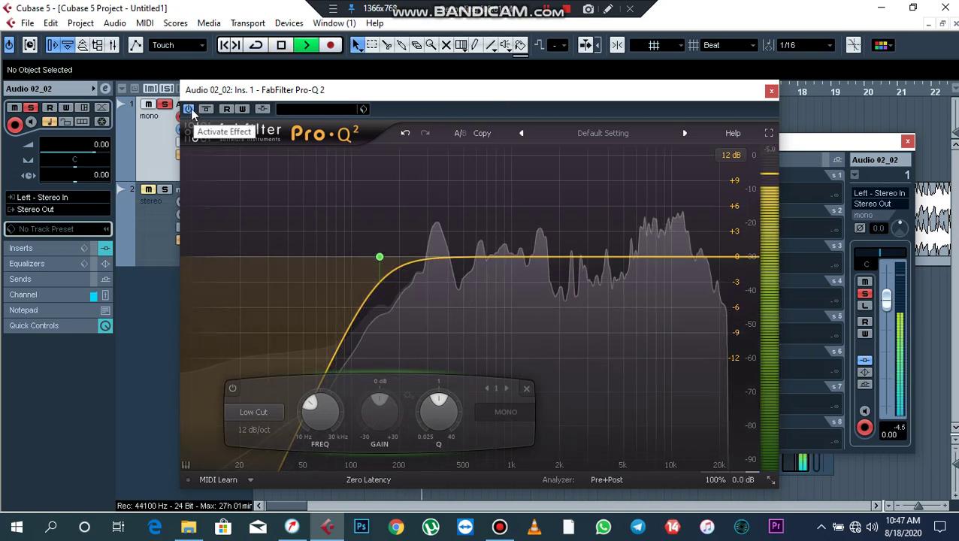
key(space)
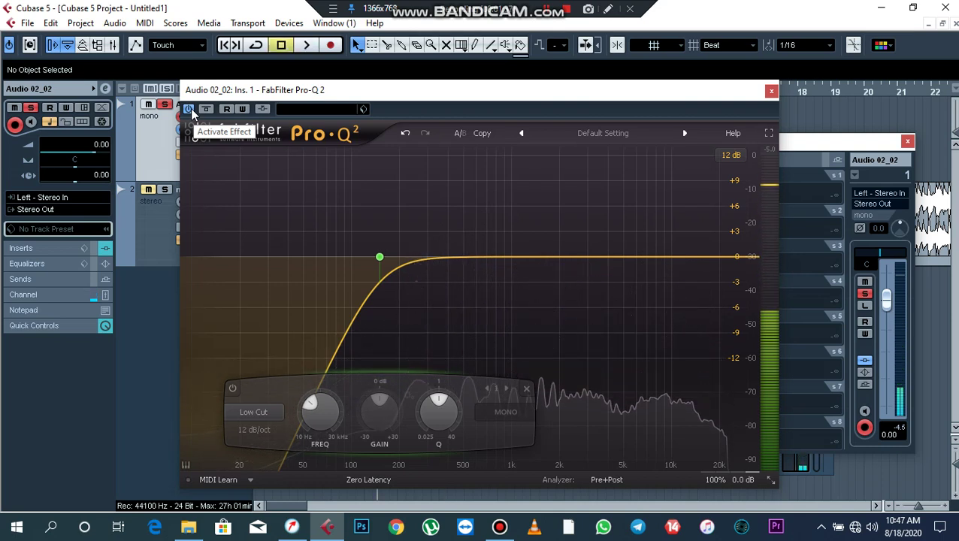
key(space)
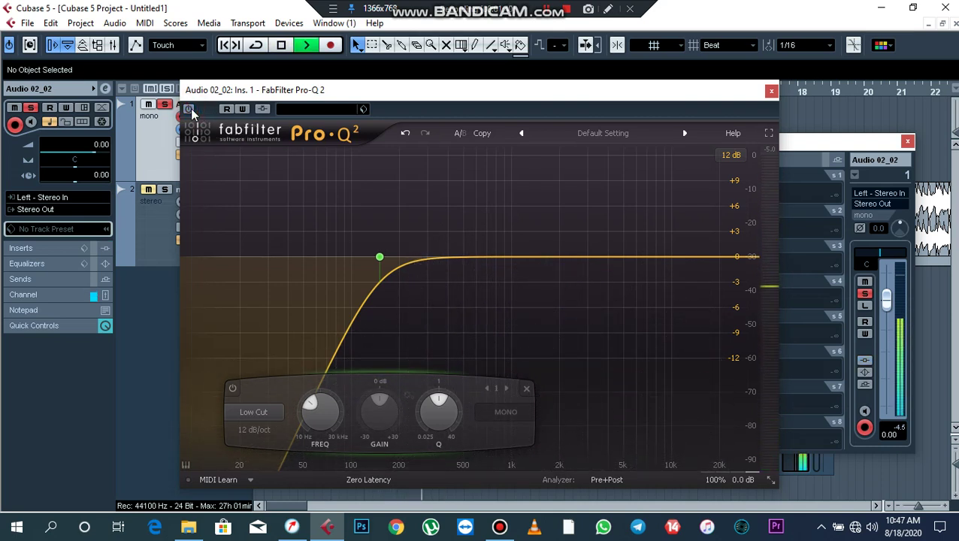
key(space)
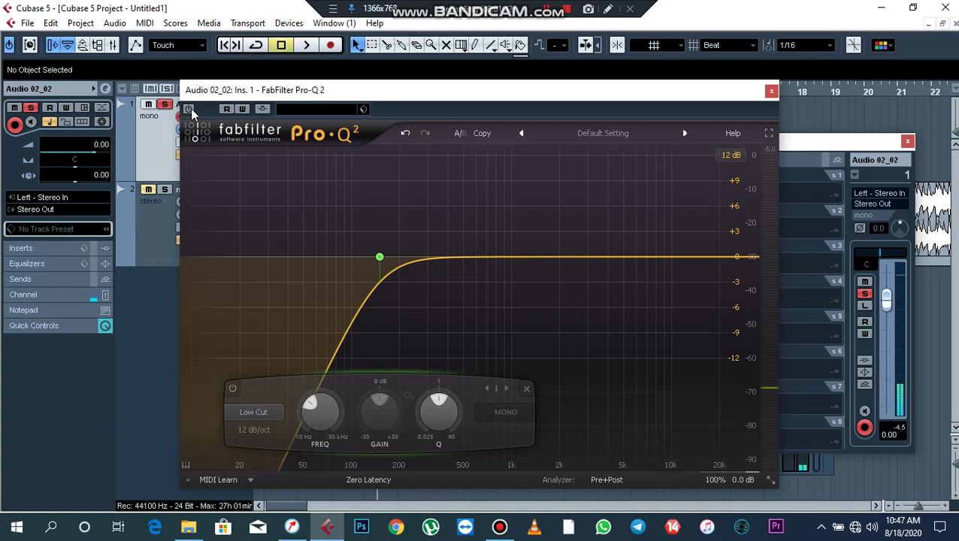
click(190, 109)
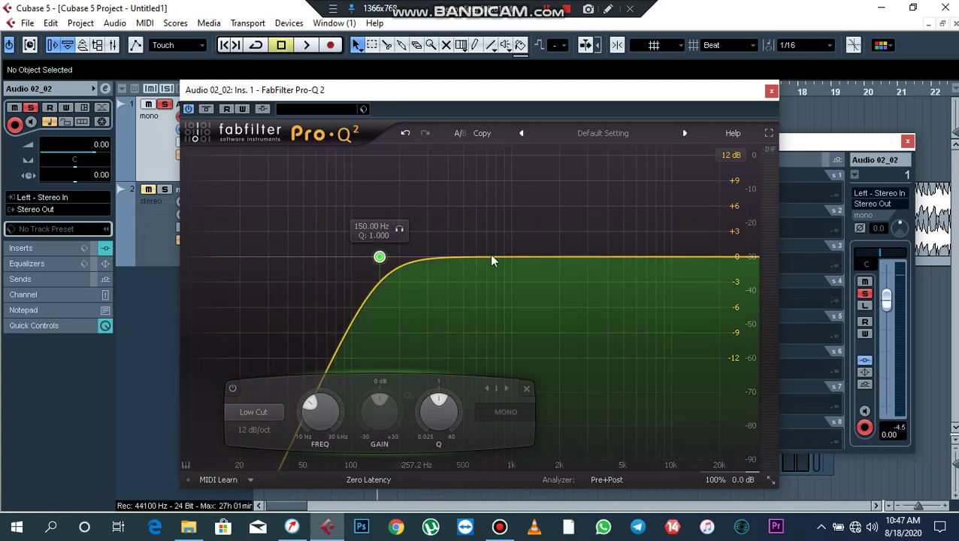
Close the channel settings window and set the loop range from shortly after bar 5 to about the middle of bar 15.
drag(571, 88, 550, 256)
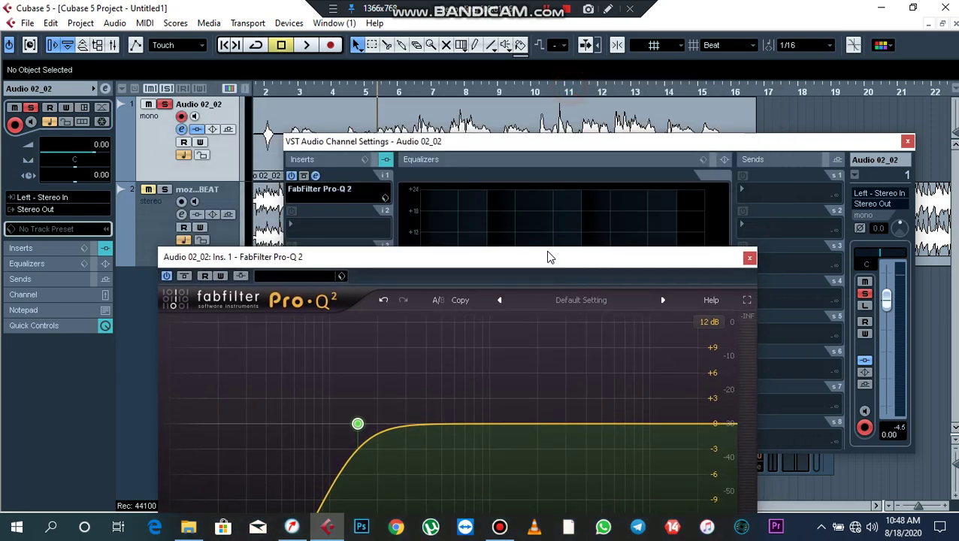
click(907, 142)
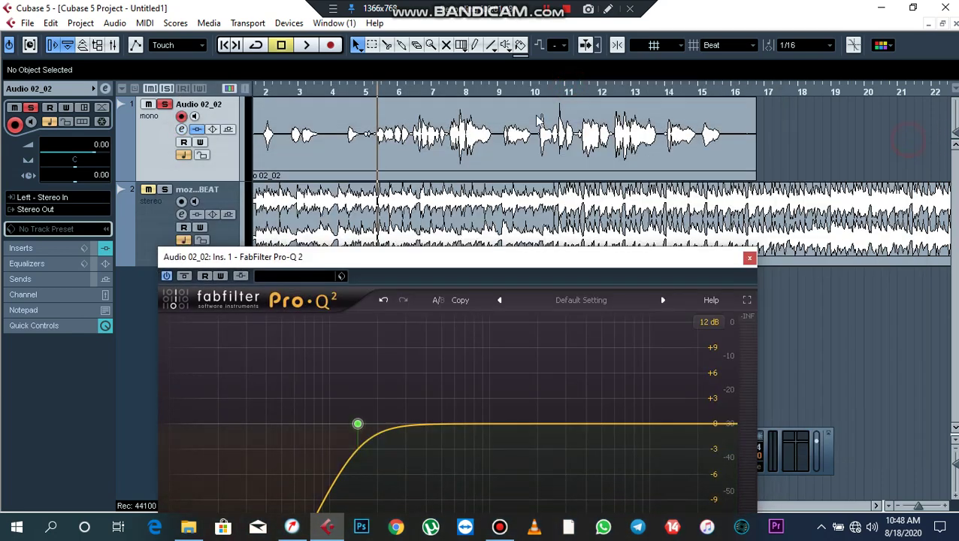
click(486, 154)
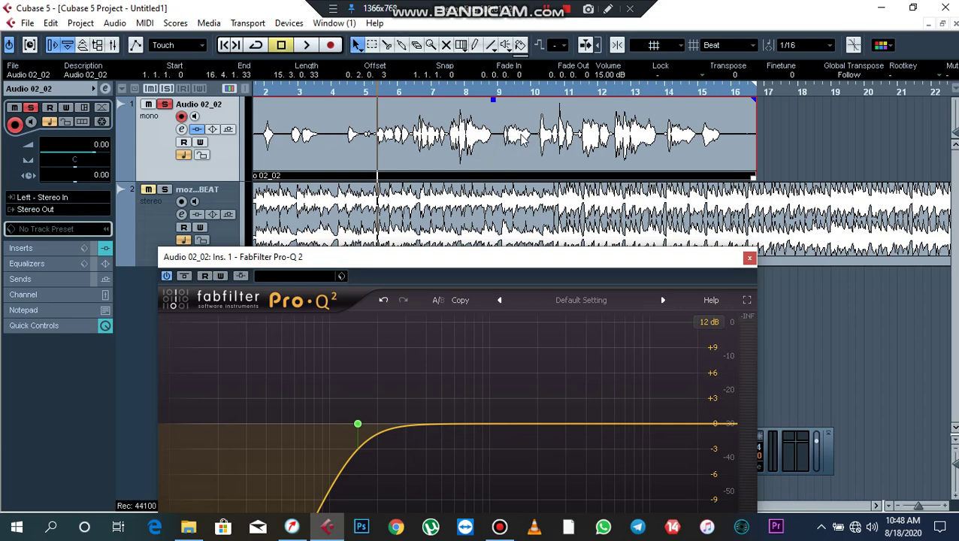
click(265, 91)
drag(244, 94, 399, 105)
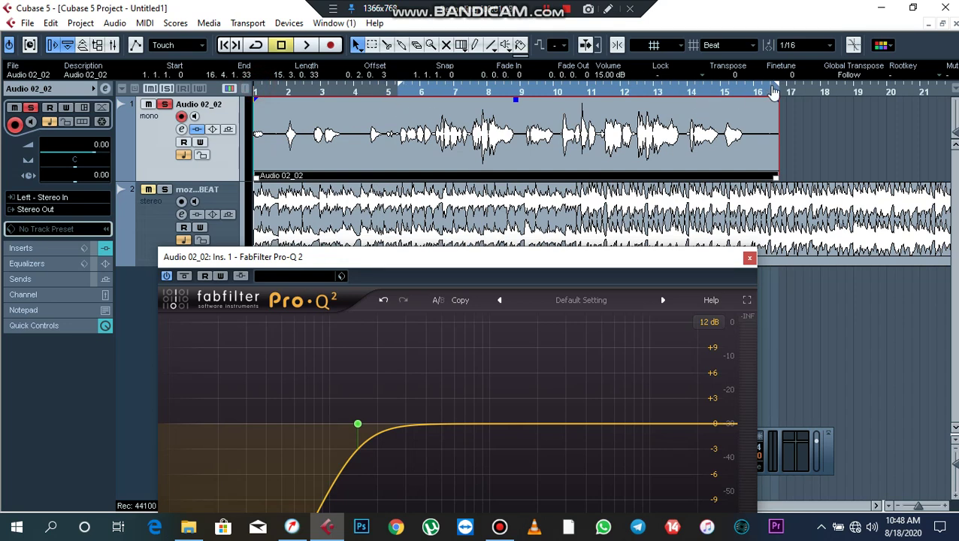
drag(779, 87, 746, 91)
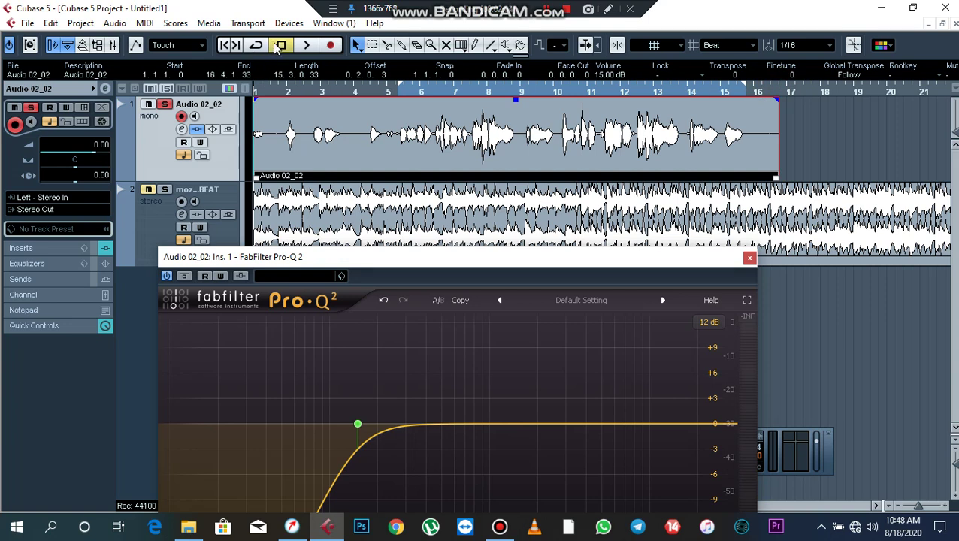
Turn on cycle playback and play the looped vocal section with the whole equalizer window in view.
click(305, 45)
click(256, 46)
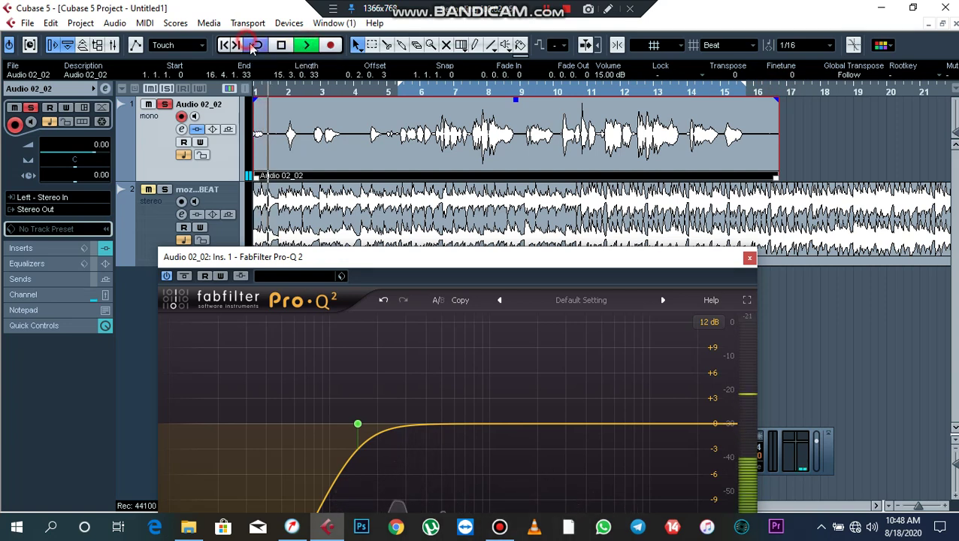
click(402, 91)
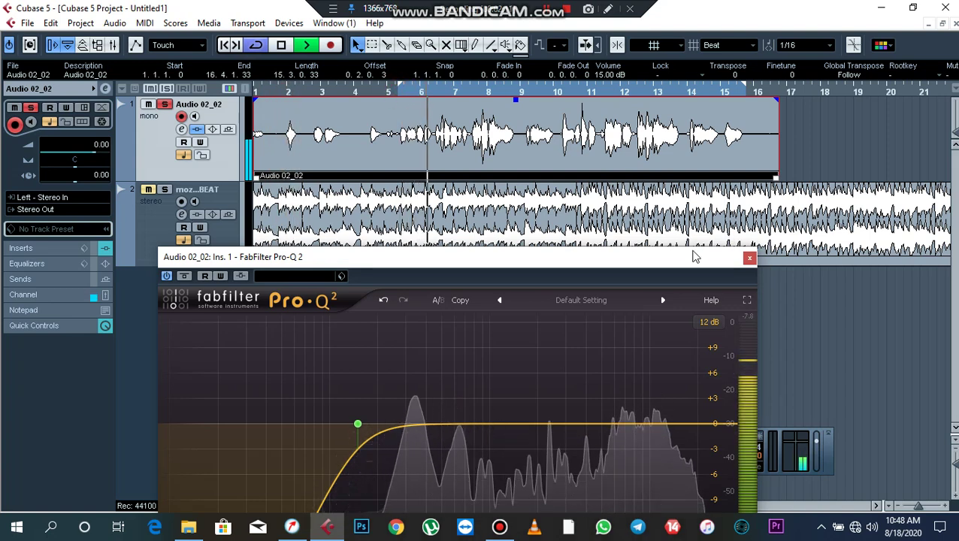
drag(676, 261, 709, 74)
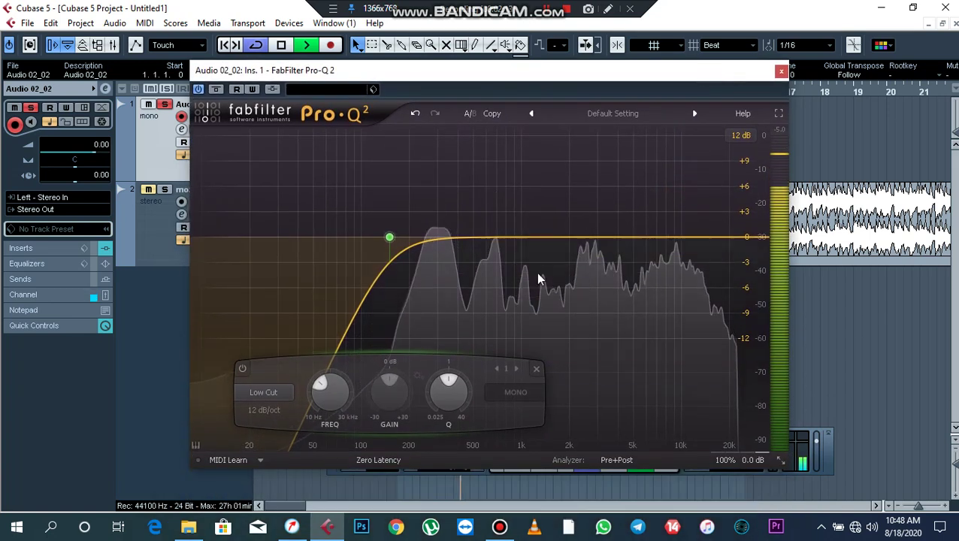
key(space)
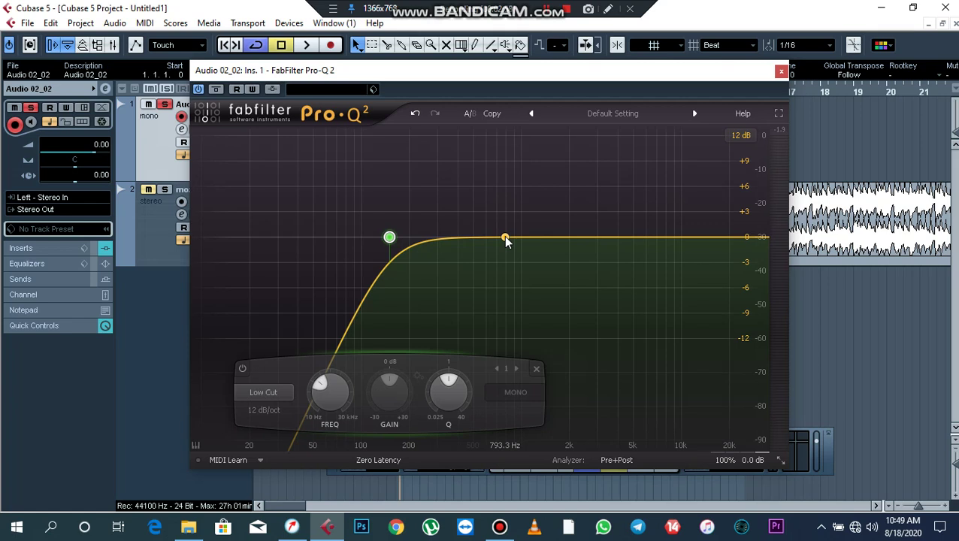
Add a second bell band to the EQ curve at about 374 Hz with about +1.4 dB of gain.
drag(505, 239, 472, 235)
key(space)
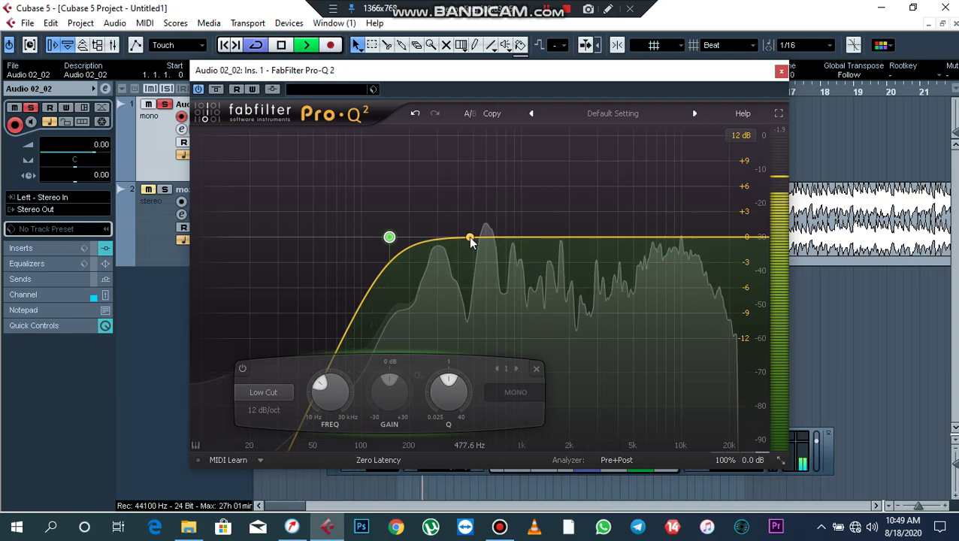
double_click(470, 239)
key(space)
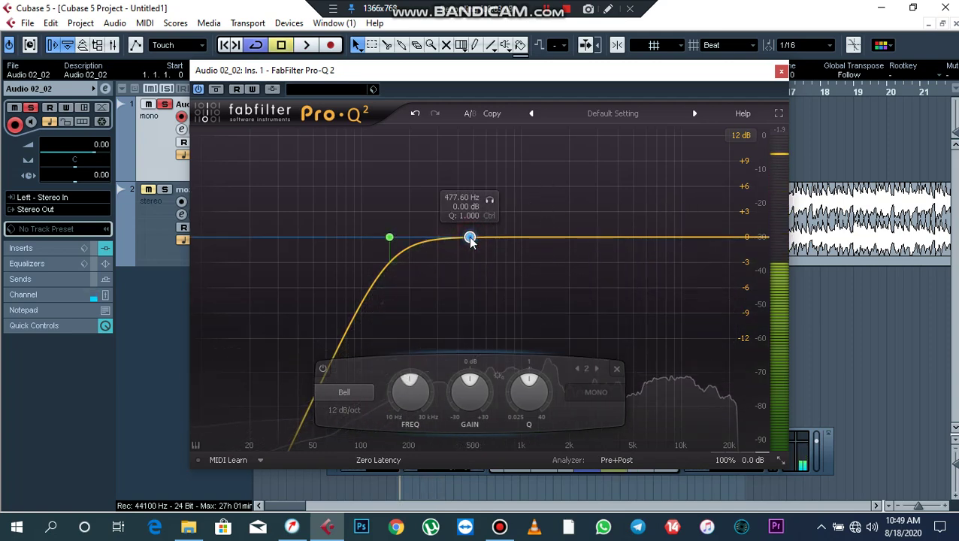
drag(470, 239, 453, 226)
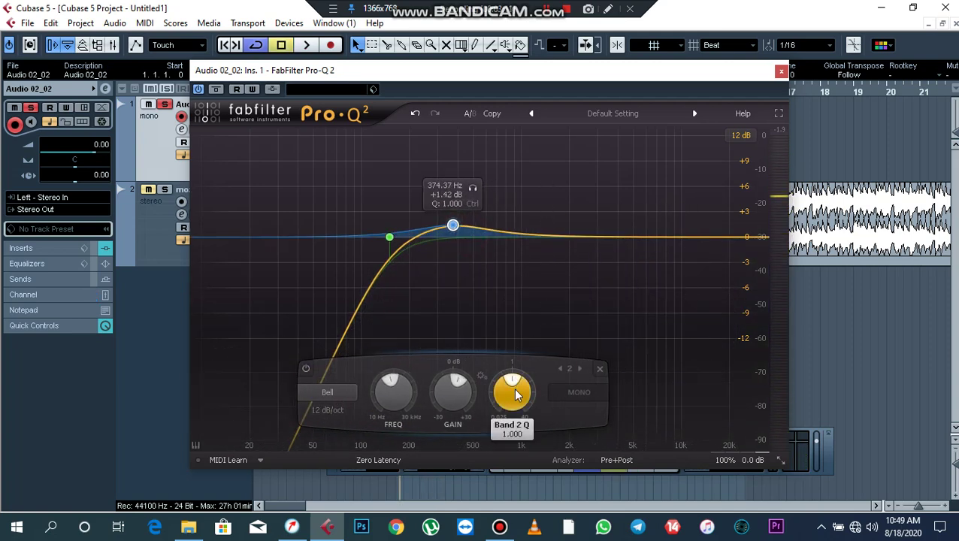
Raise the second band's Q to 40 and sweep it during playback to about 252 Hz at +30 dB.
drag(516, 396, 481, 270)
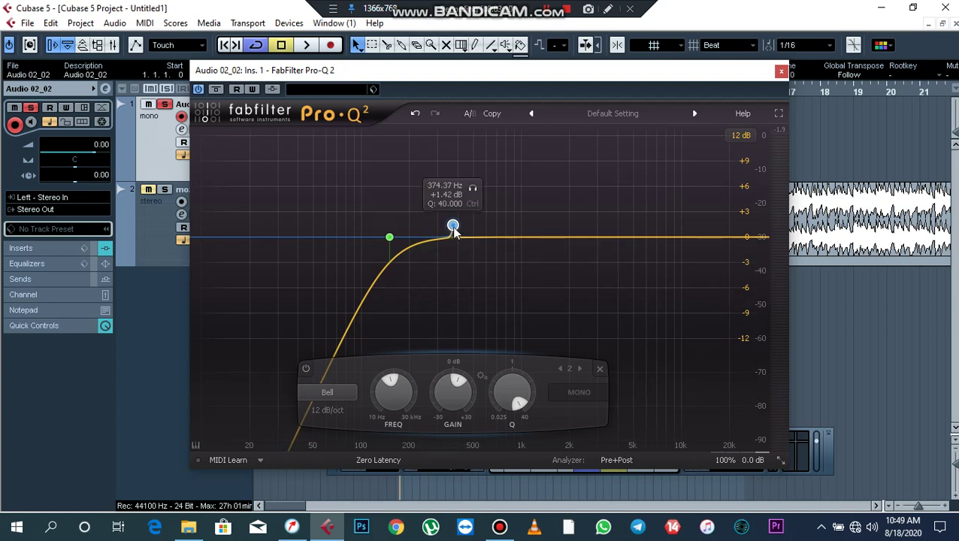
key(space)
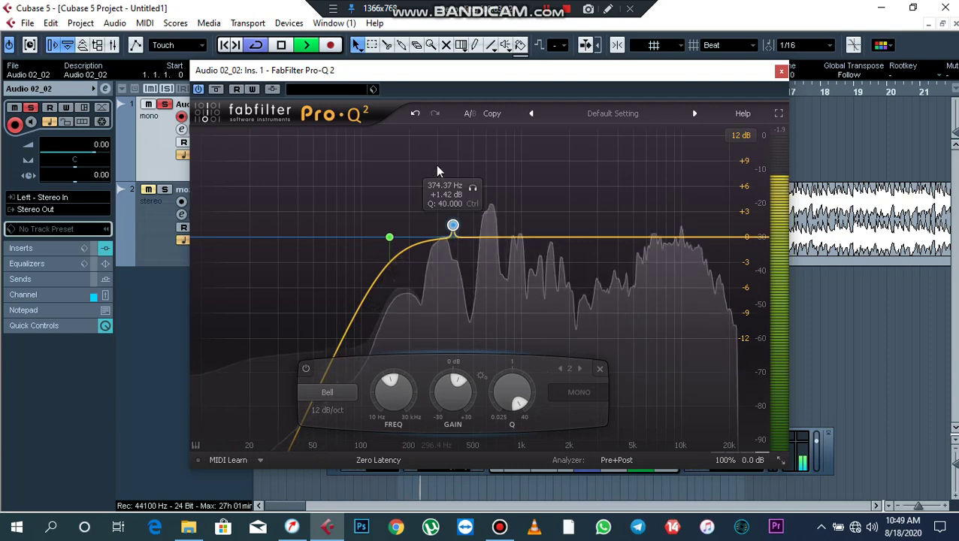
drag(453, 225, 425, 111)
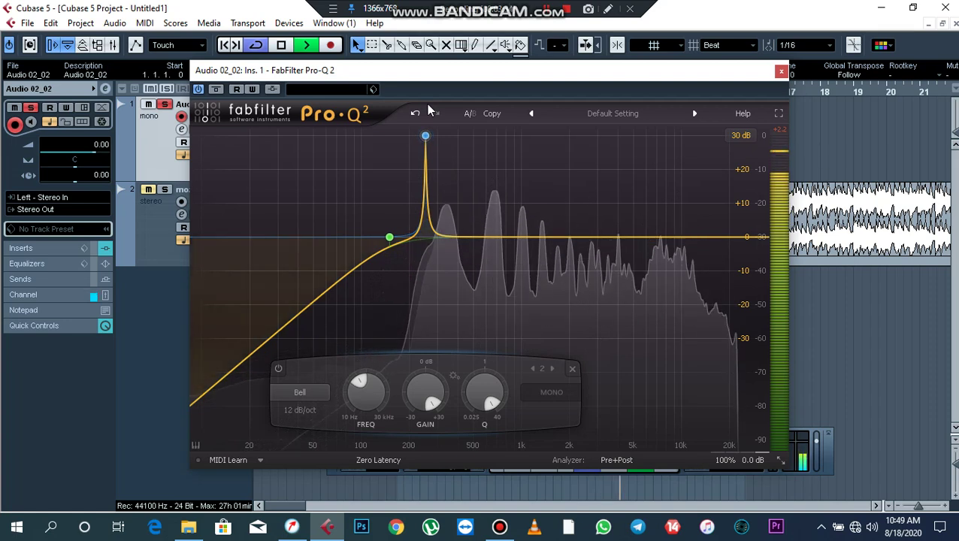
mouse_move(427, 137)
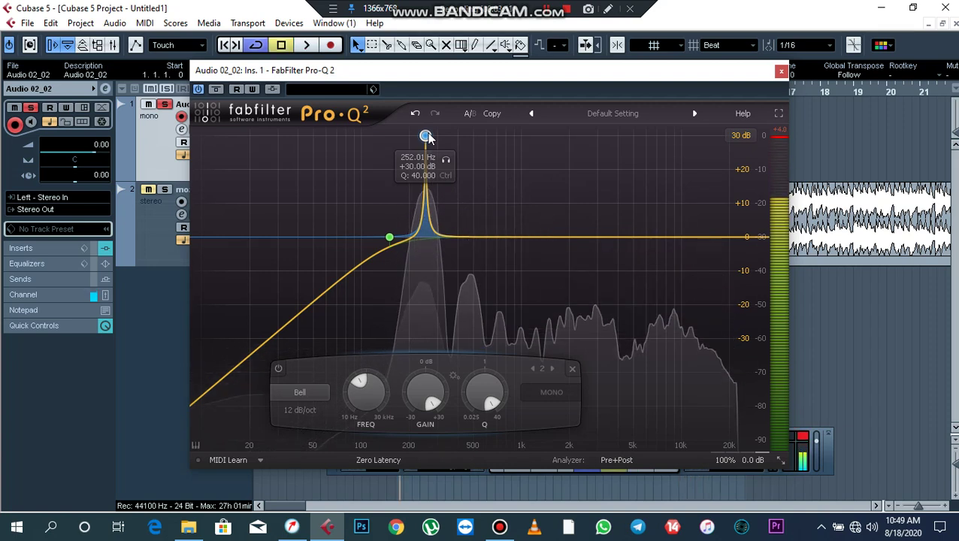
key(space)
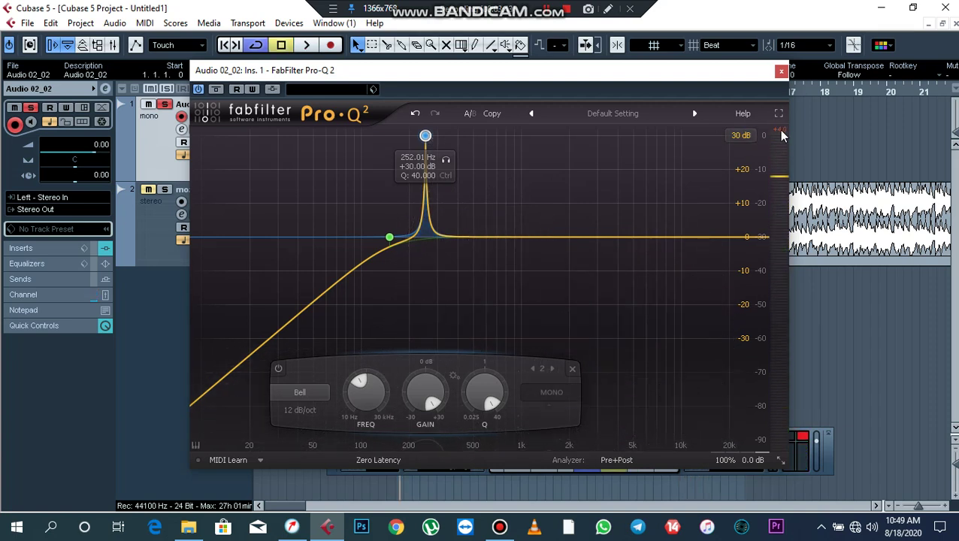
Play the loop, audition the second band soloed and in the full mix, and stop playback with the solo off.
key(space)
click(446, 161)
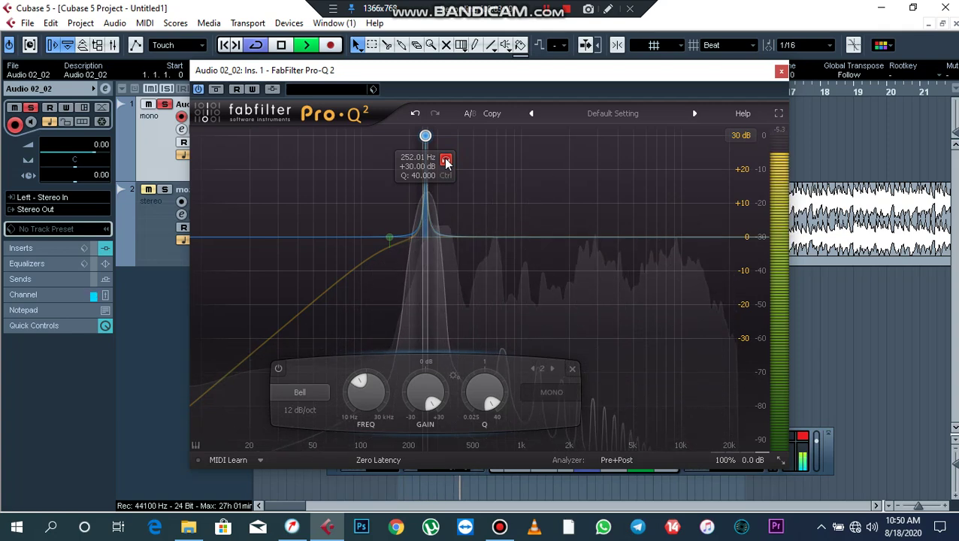
click(446, 161)
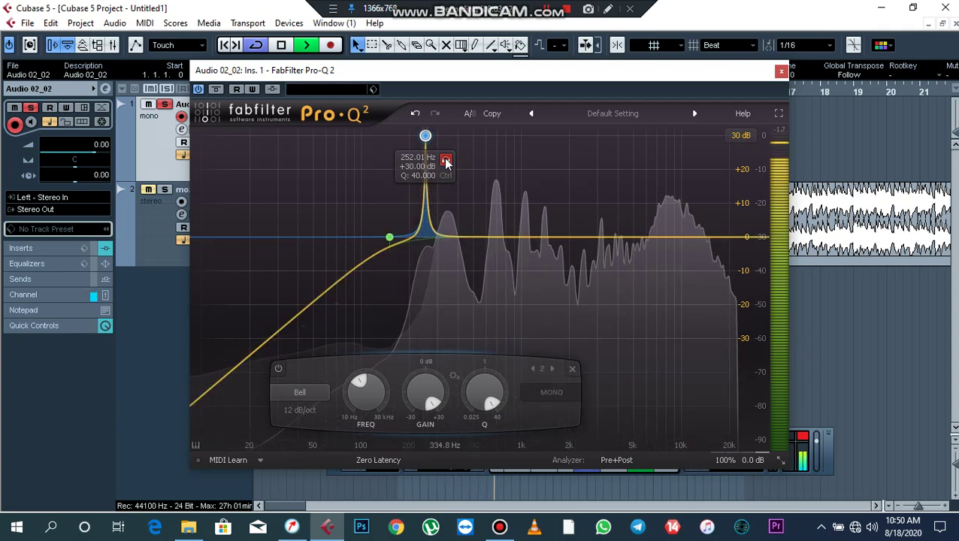
key(space)
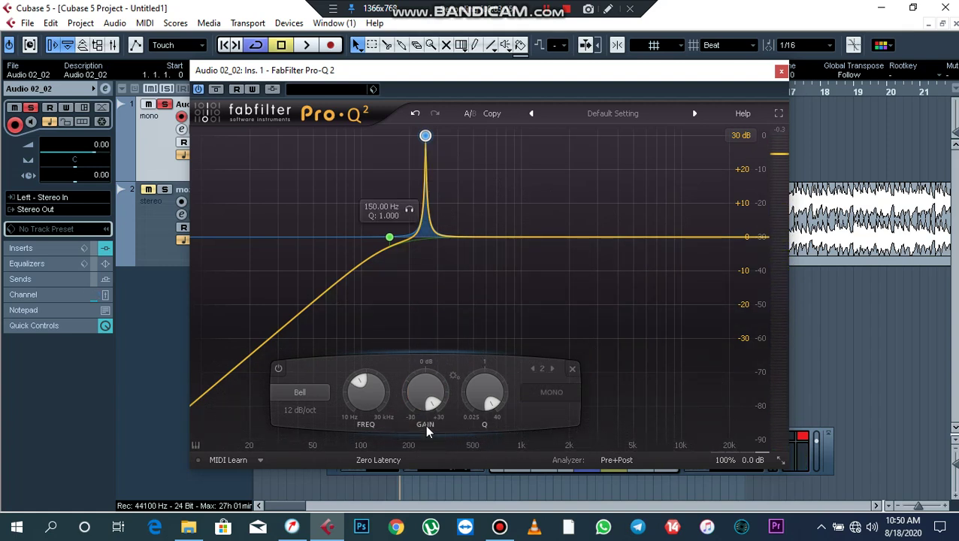
Set the second band's gain to -5 dB and play the loop briefly to hear the cut.
mouse_move(428, 393)
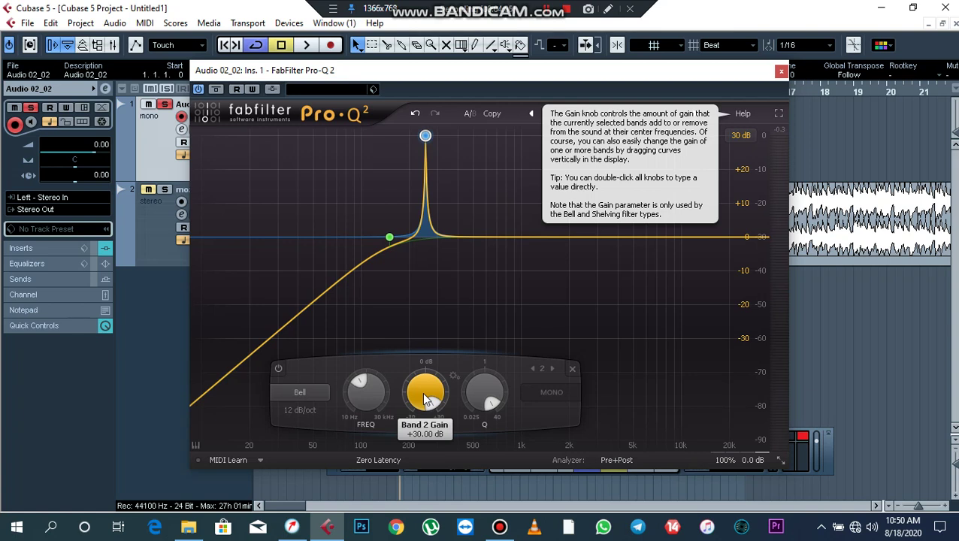
double_click(424, 396)
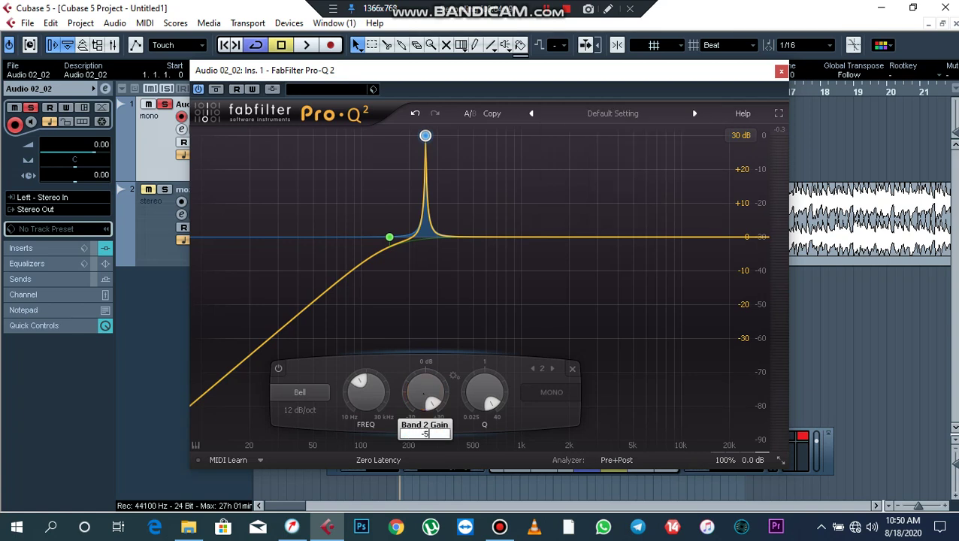
key(space)
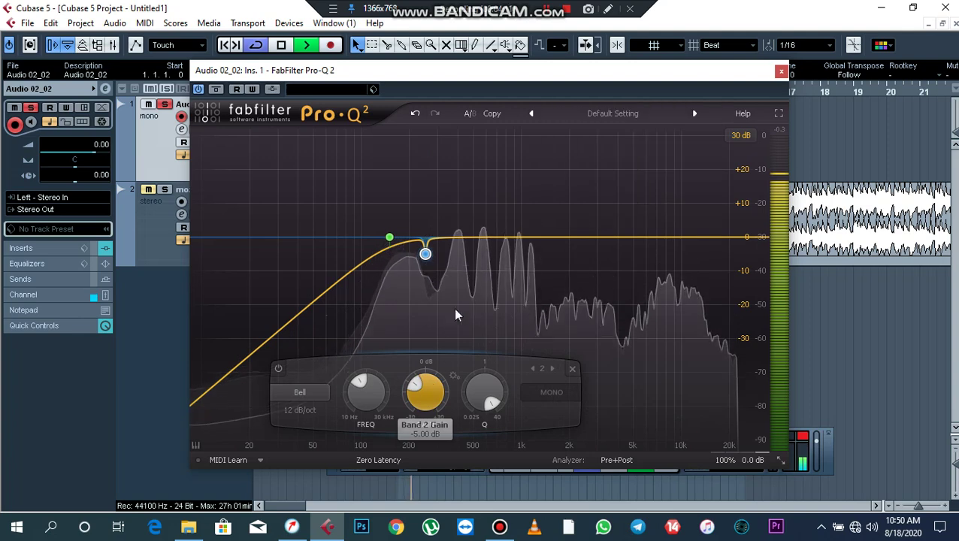
key(space)
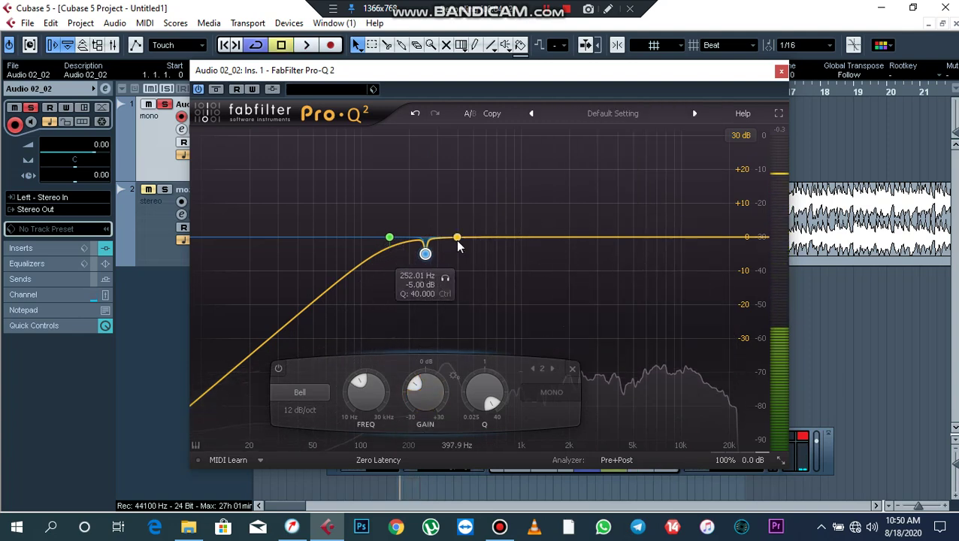
Add a third bell band with Q 40, sweep it at +30 dB to about 335 Hz, and cut its gain to -5 dB.
drag(457, 240, 460, 209)
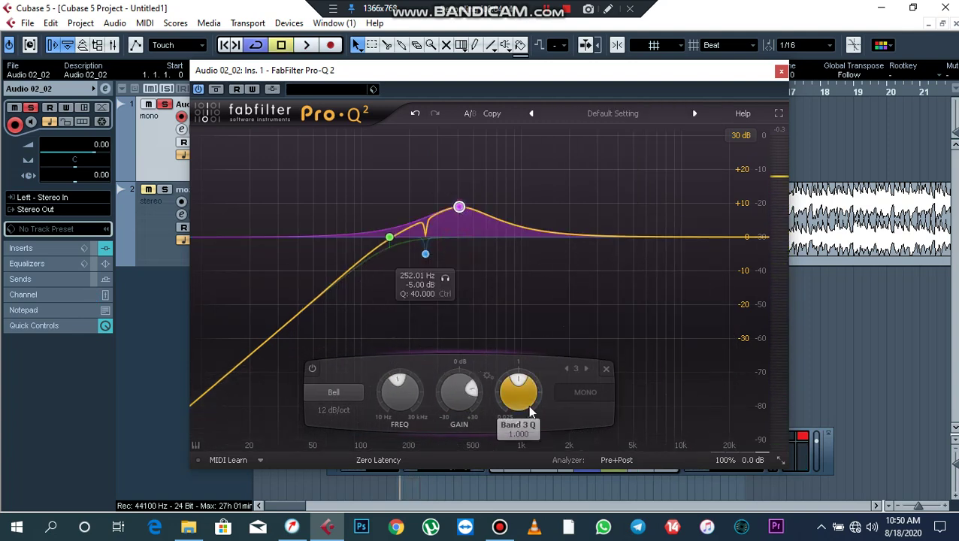
drag(528, 405, 525, 197)
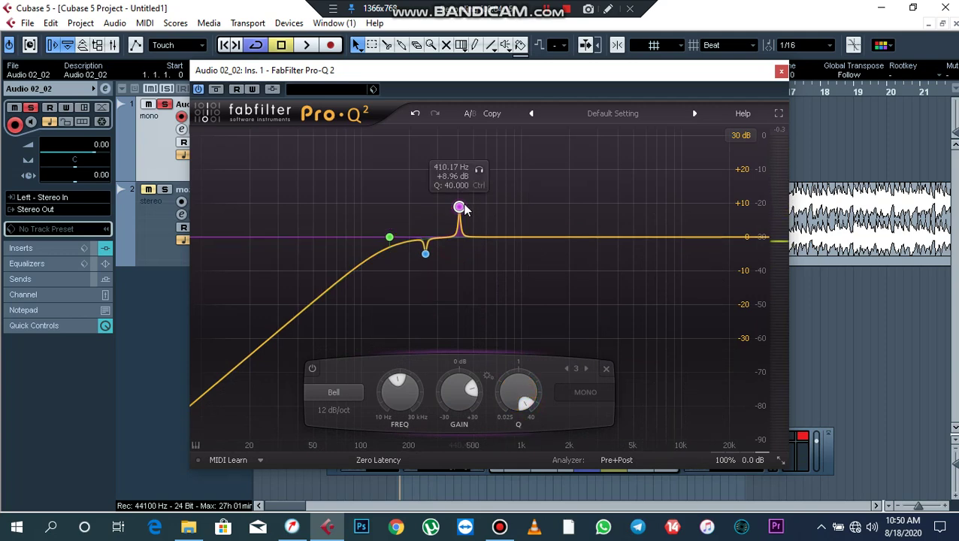
key(space)
drag(459, 207, 447, 135)
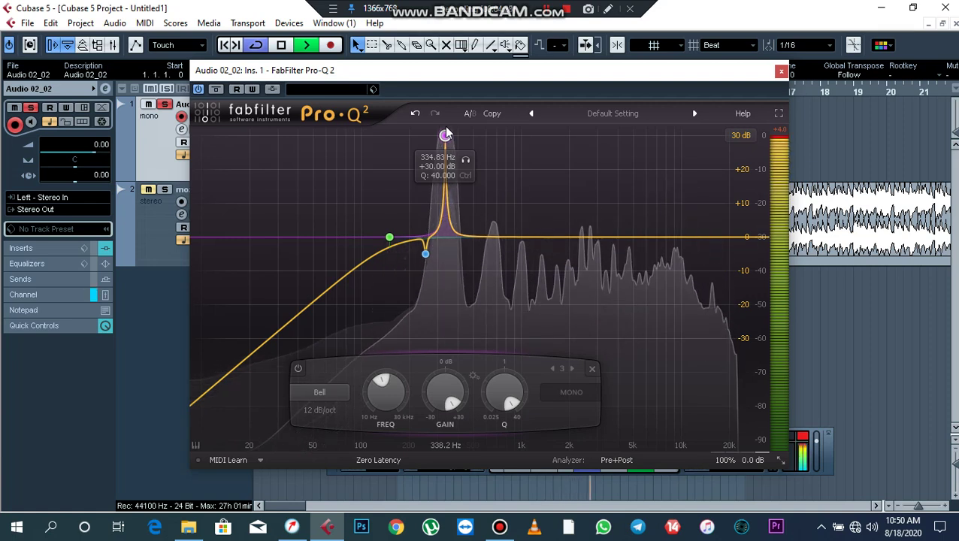
key(space)
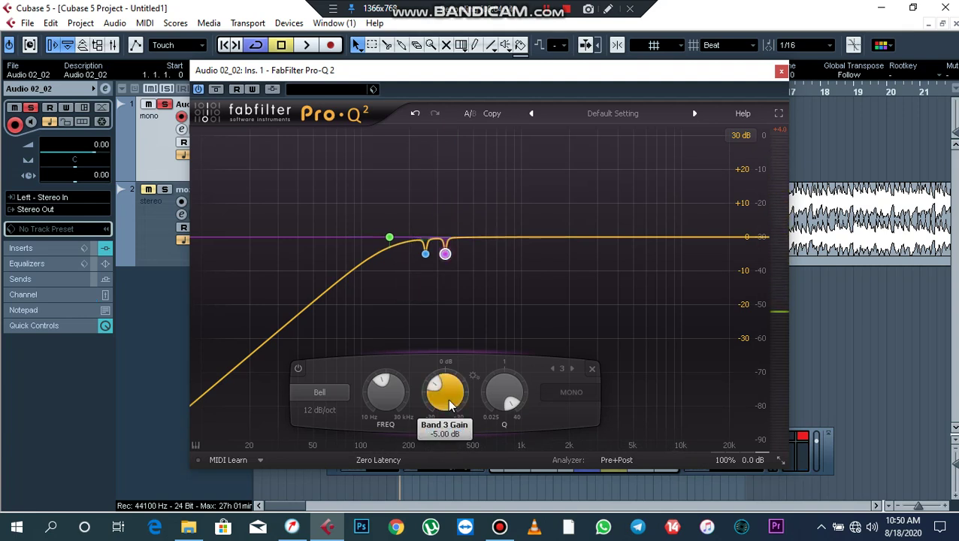
Add a fourth bell band with Q 40 and sweep it during playback to about 668 Hz at +30 dB.
click(475, 239)
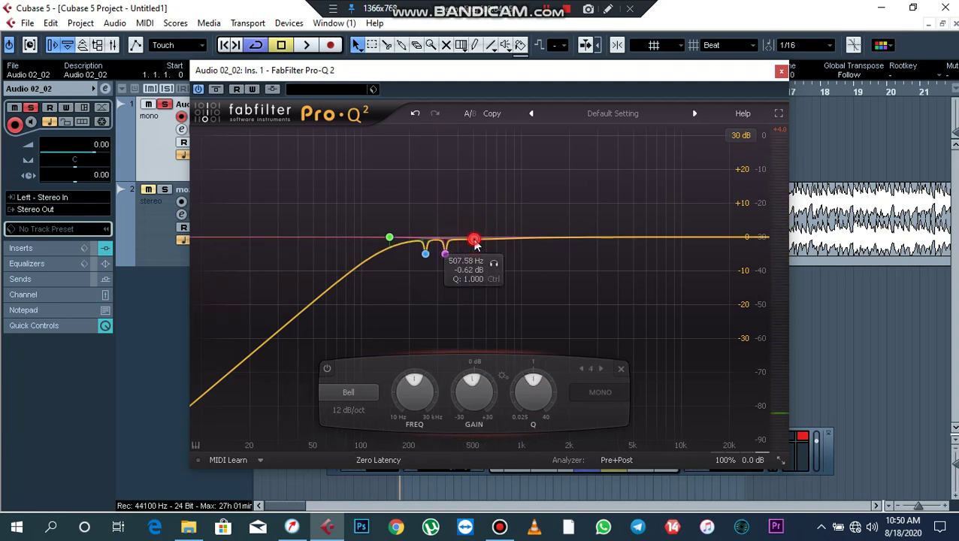
drag(538, 407, 541, 179)
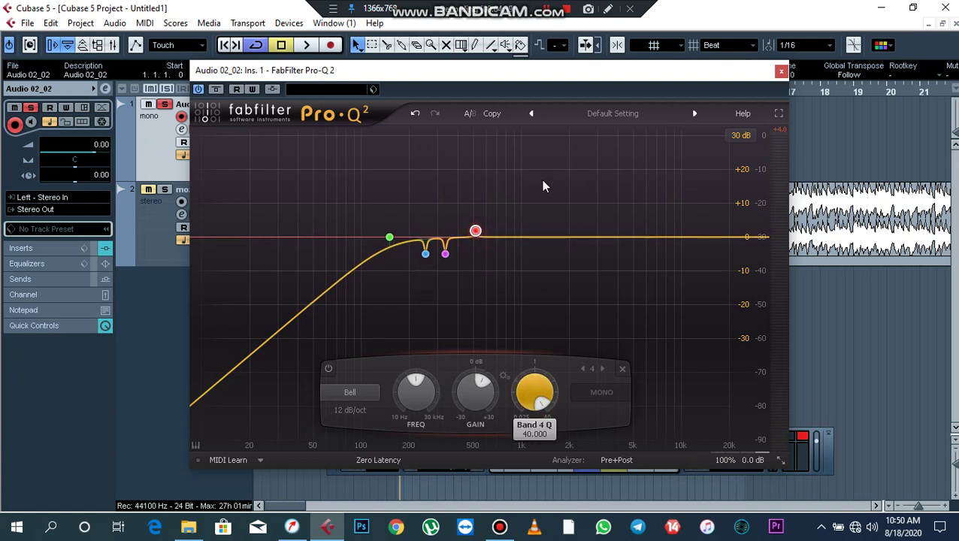
drag(475, 233, 482, 126)
key(space)
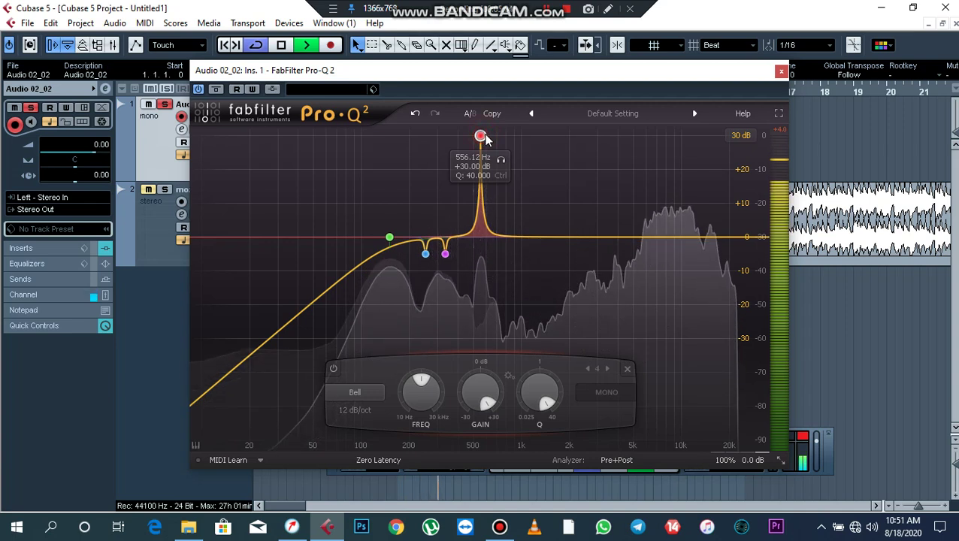
drag(484, 137, 499, 138)
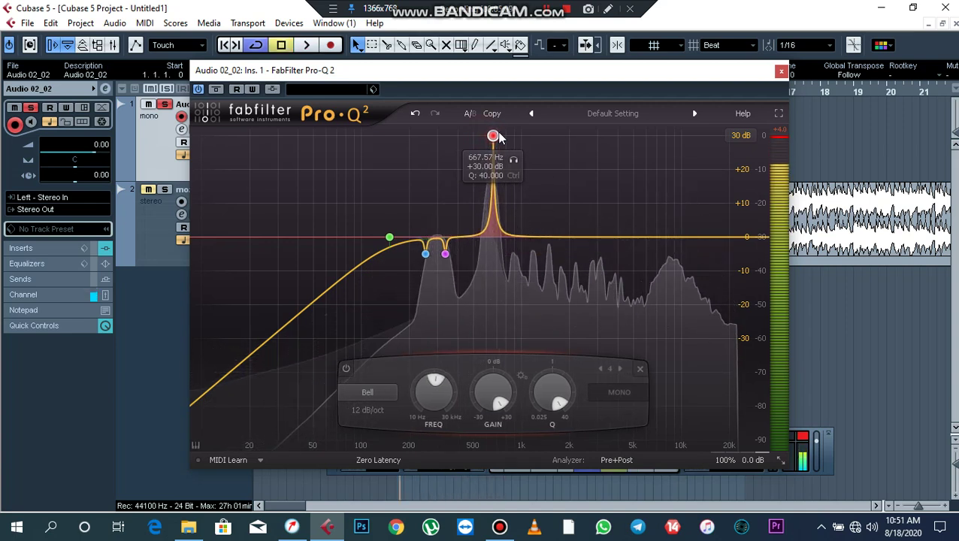
Set the fourth band's gain to -5 dB and restart the loop playback.
double_click(488, 393)
text(-5.00 dB)
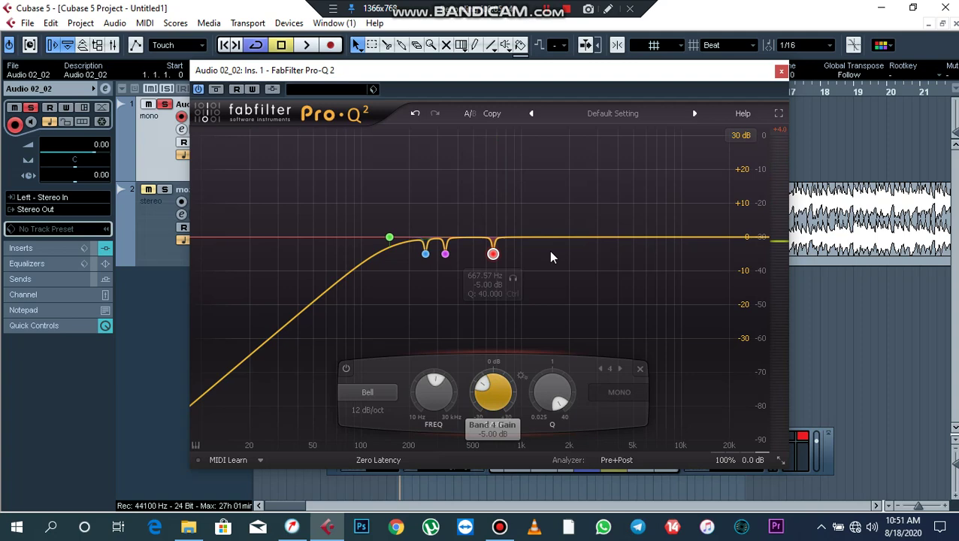
key(space)
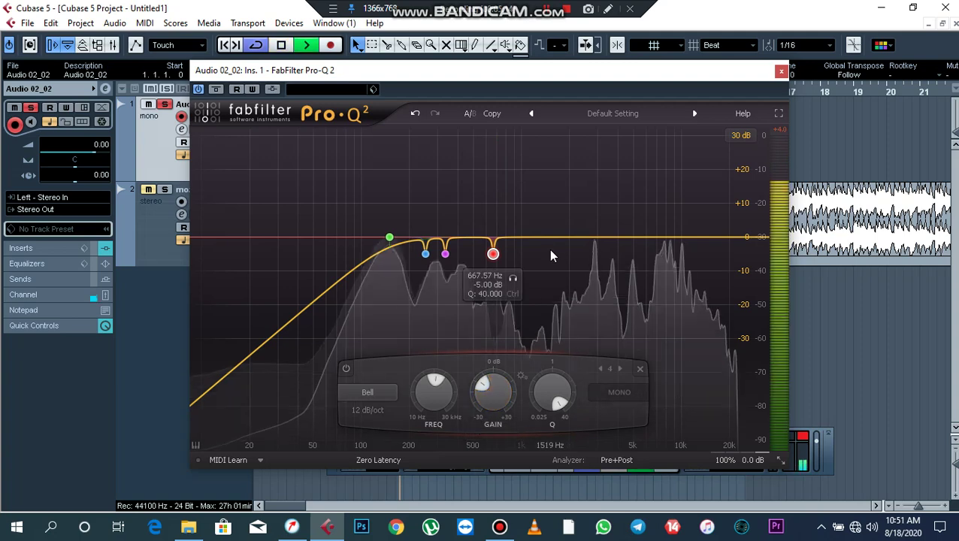
Add a fifth bell band with Q 40, sweep it at +30 dB around 1 kHz, and cut its gain to -5 dB.
click(522, 238)
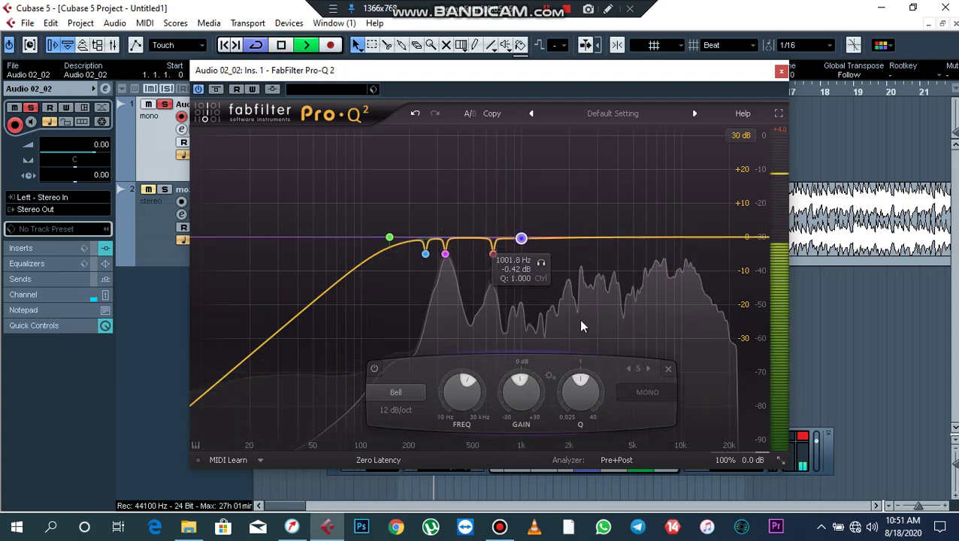
drag(521, 238, 524, 135)
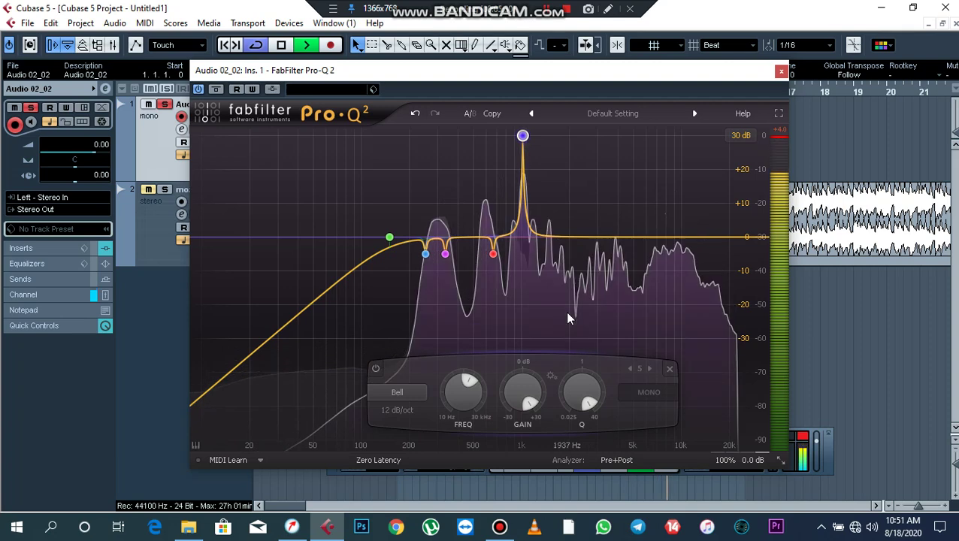
key(space)
mouse_move(533, 165)
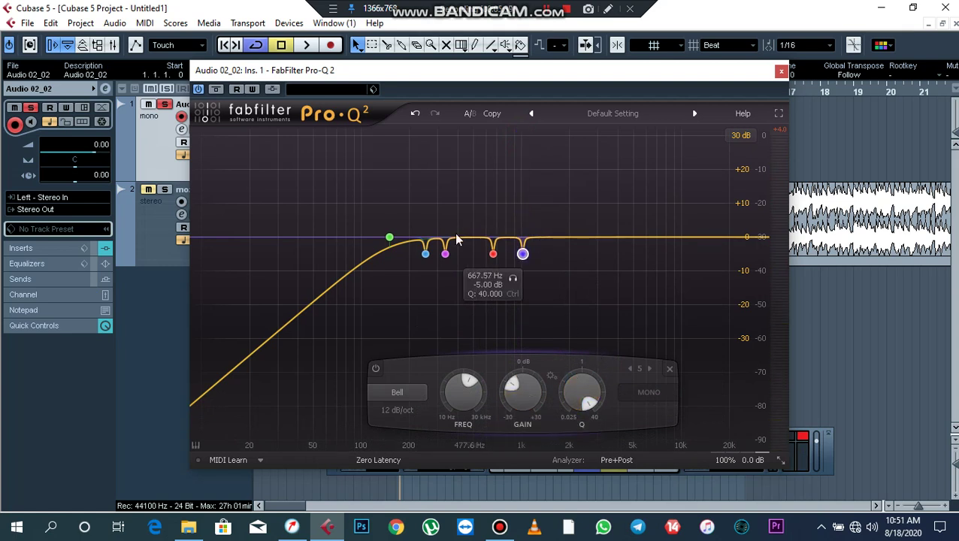
Add a sixth bell band with Q 40, sweep it at +30 dB to about 1429 Hz, and cut its gain to -5 dB.
click(551, 238)
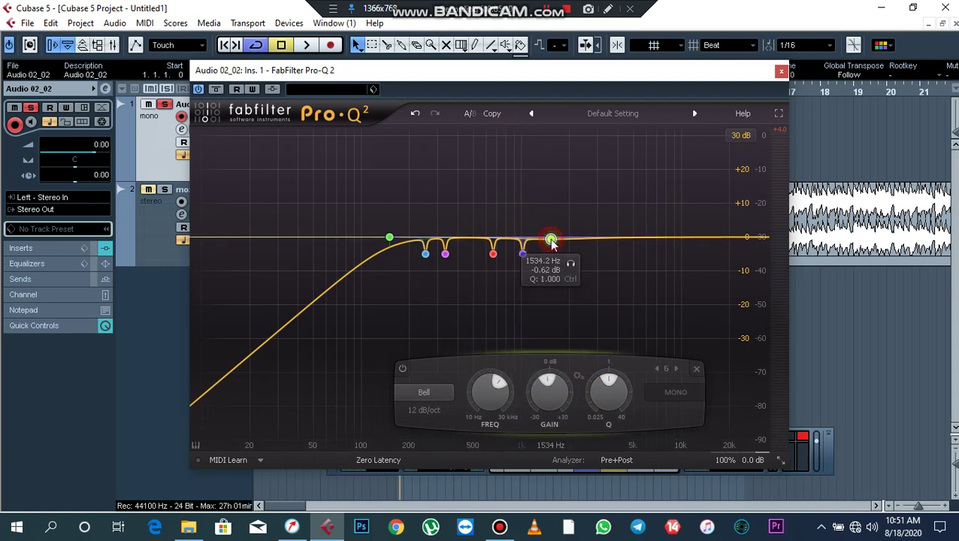
drag(601, 397, 659, 128)
key(space)
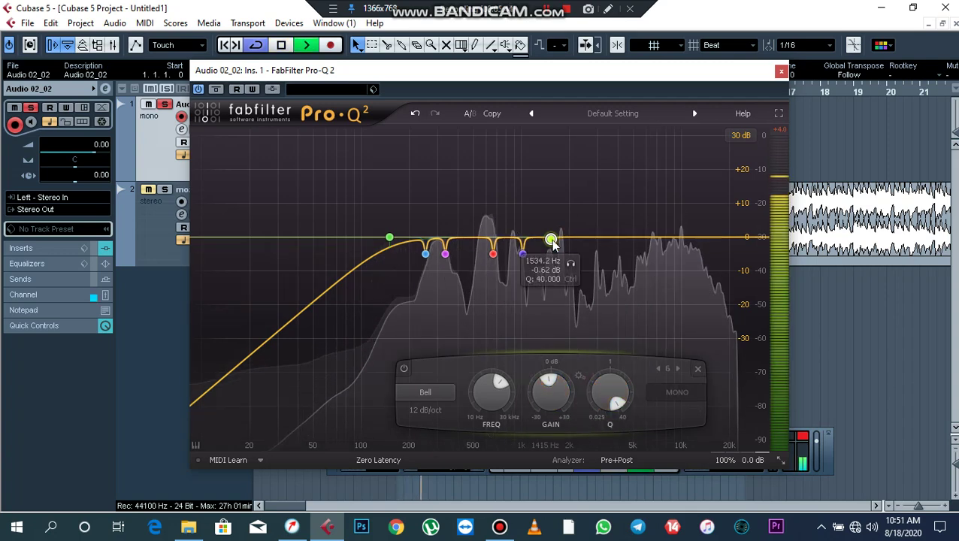
drag(550, 238, 543, 137)
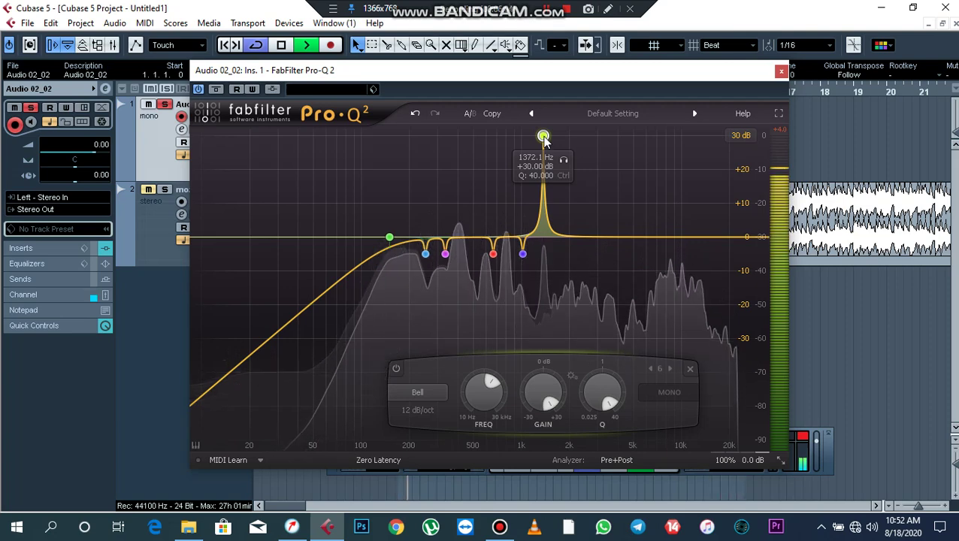
drag(543, 137, 546, 137)
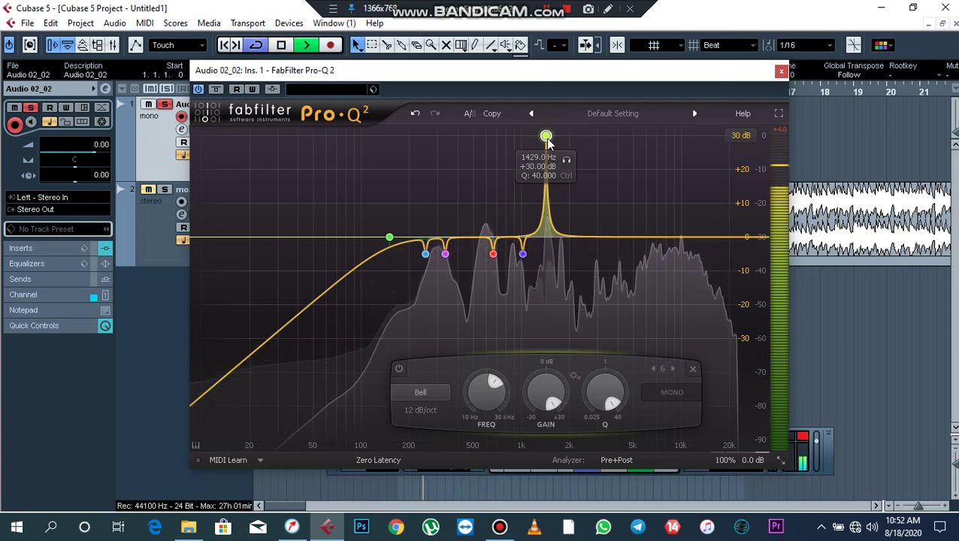
key(space)
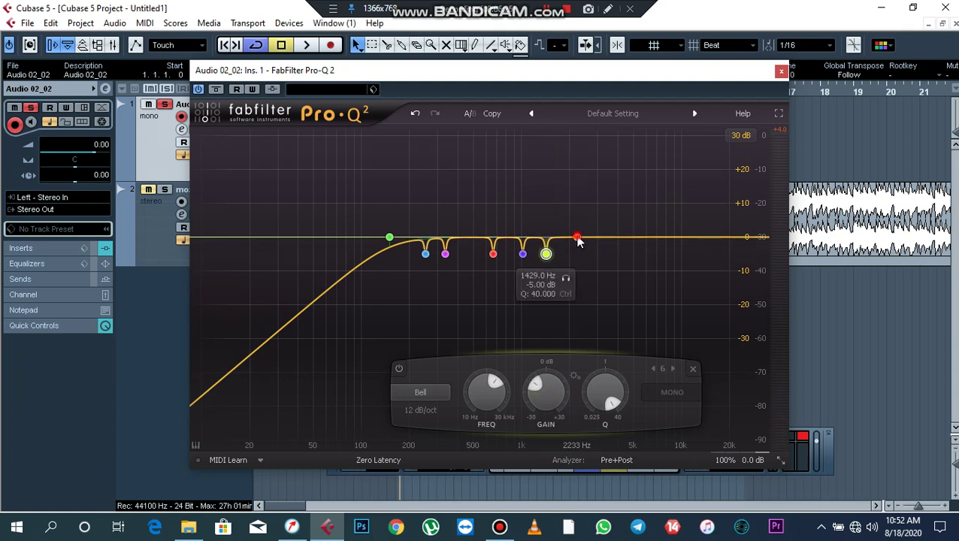
Add a seventh bell band with Q 40 and sweep it during playback to about 2 kHz at +30 dB.
click(576, 237)
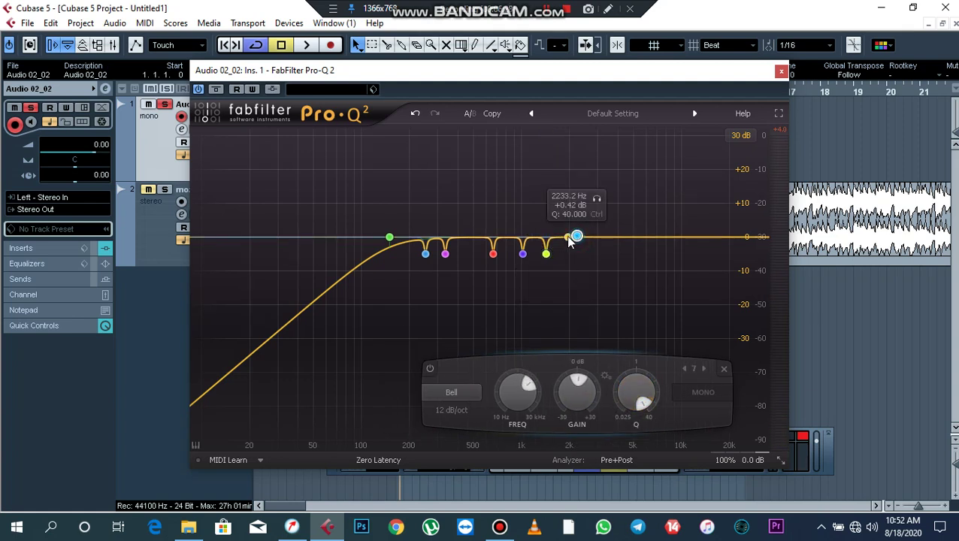
key(space)
drag(576, 237, 571, 136)
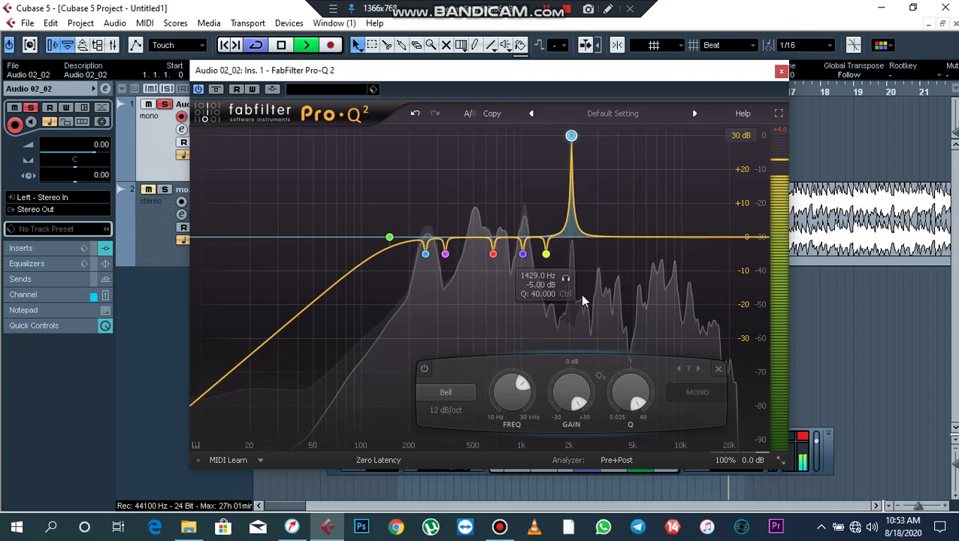
Set the seventh band's gain to -5 dB and listen to the looped vocal with the finished EQ curve.
double_click(567, 389)
text(-5)
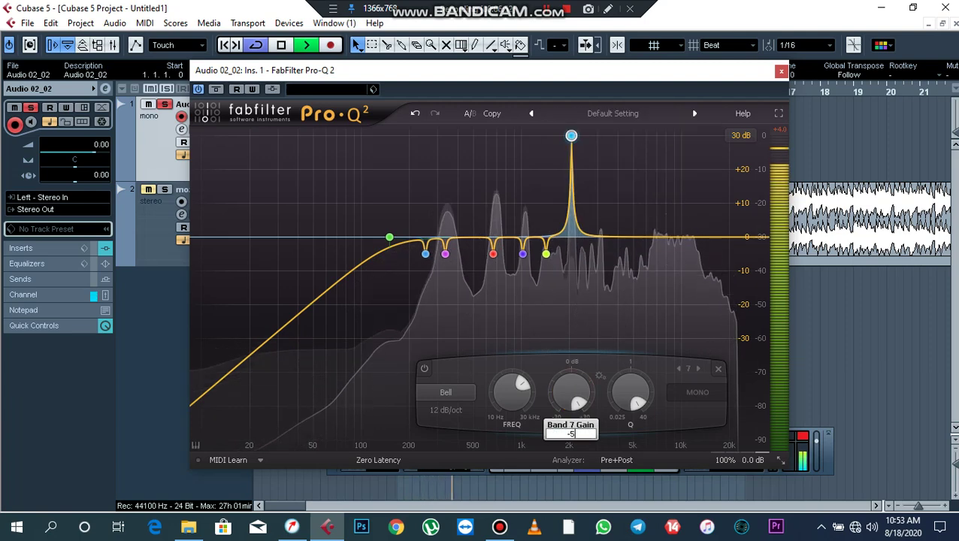
key(Return)
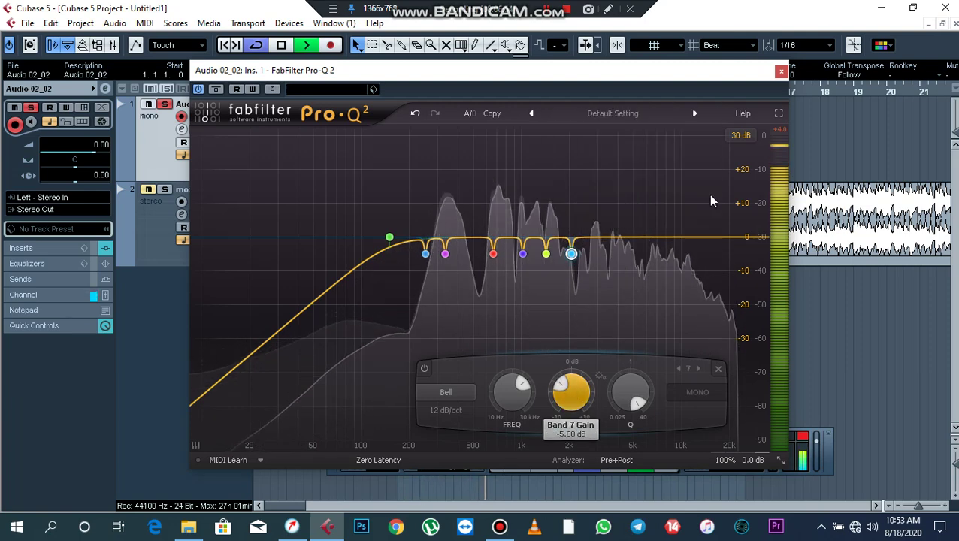
key(space)
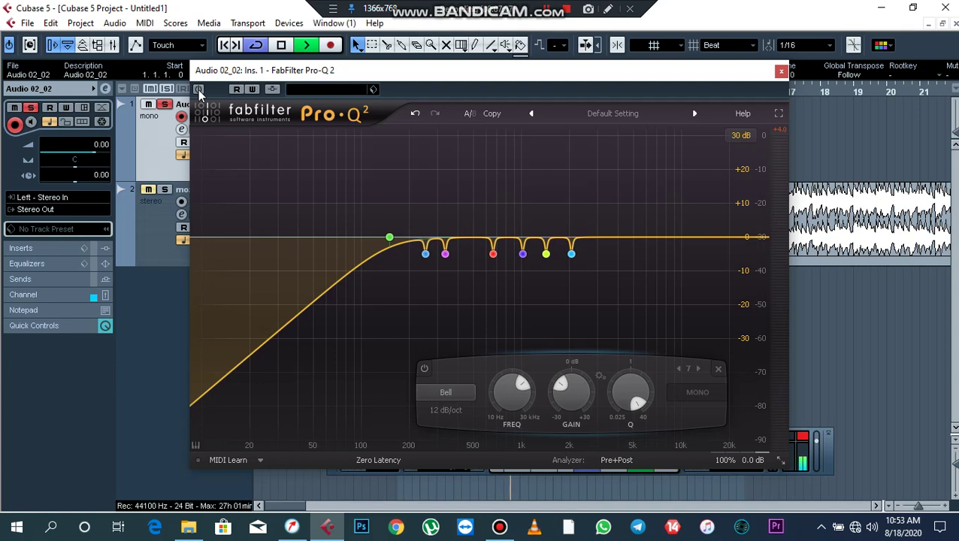
Turn Pro-Q 2 back on and listen to the looped vocal with the EQ active, stopping playback at the end.
key(space)
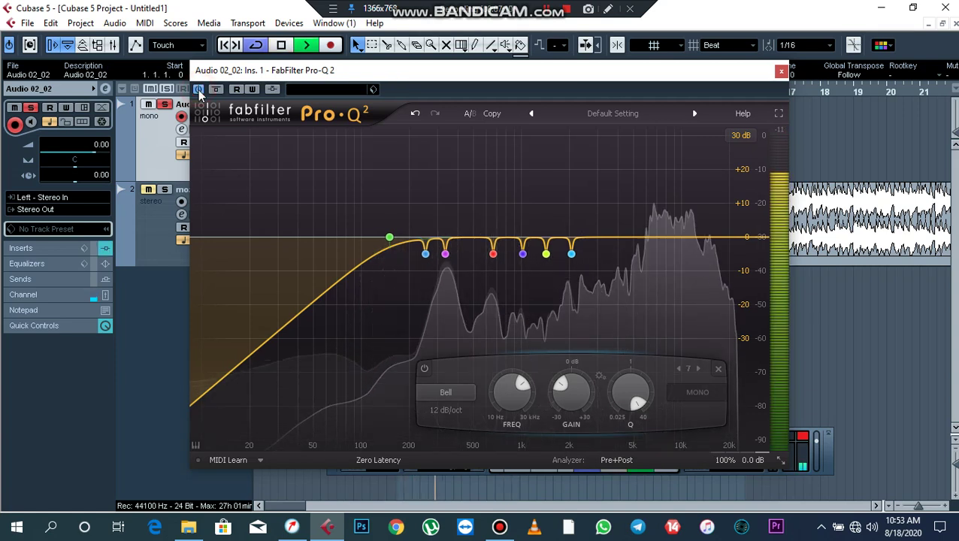
key(space)
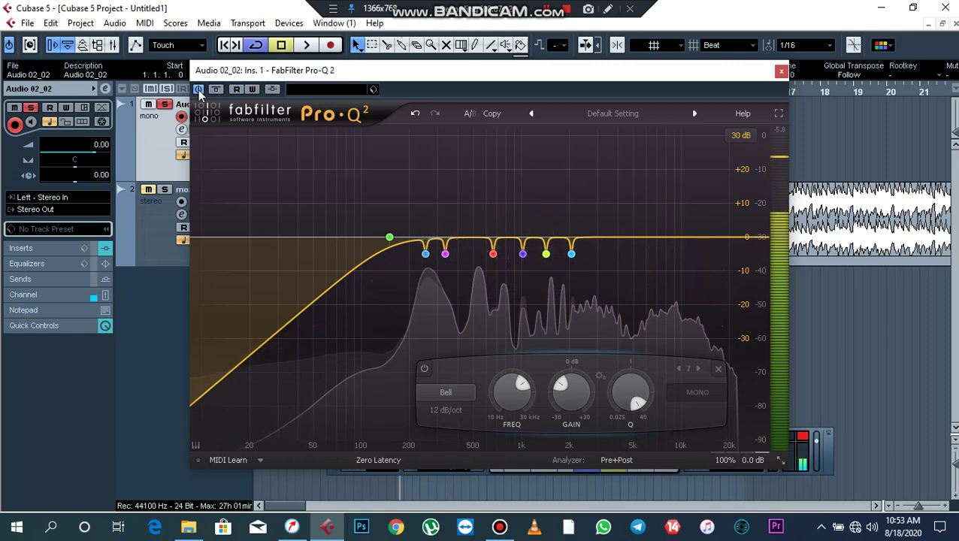
Load LiquidCompressor into the second insert slot of Audio 02_02 and set its Main Level to 2.0 during playback.
drag(267, 77, 350, 136)
click(64, 247)
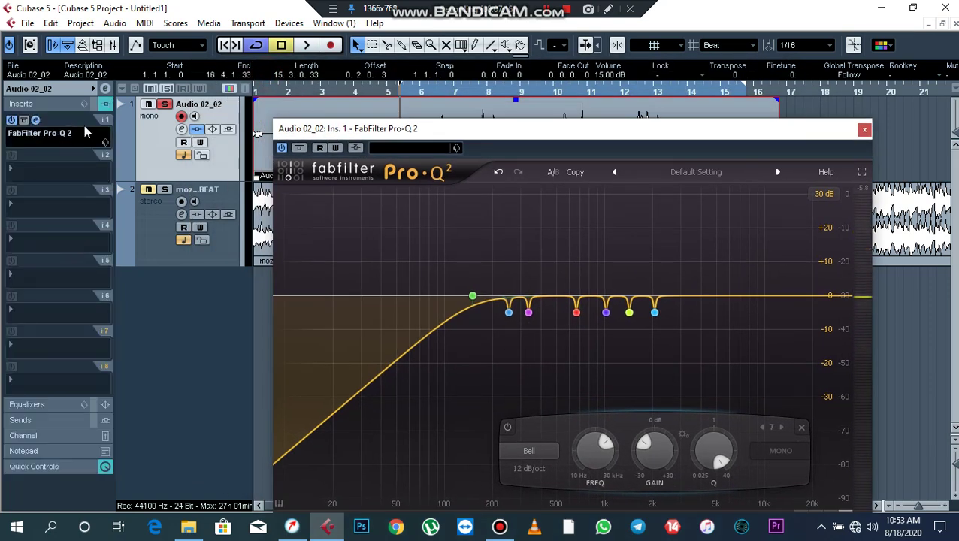
click(40, 169)
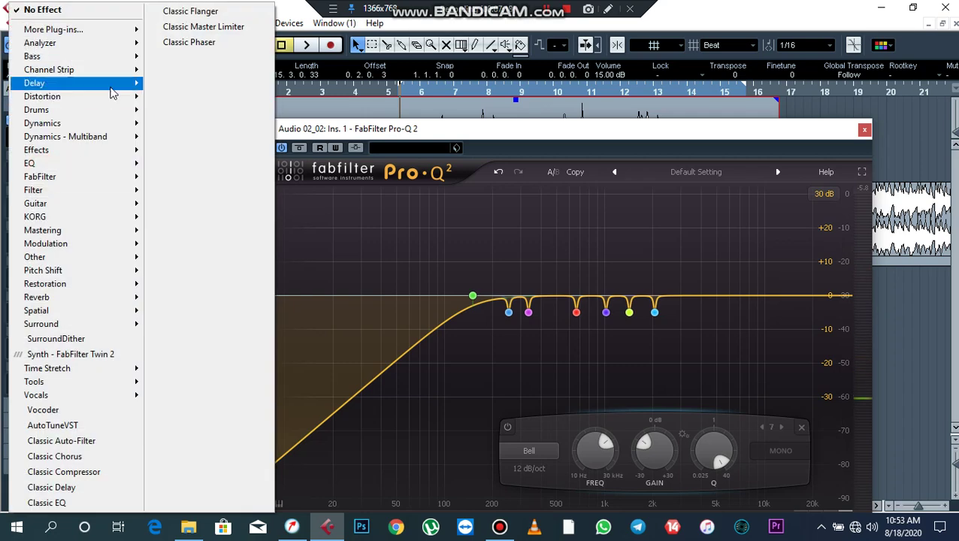
mouse_move(106, 33)
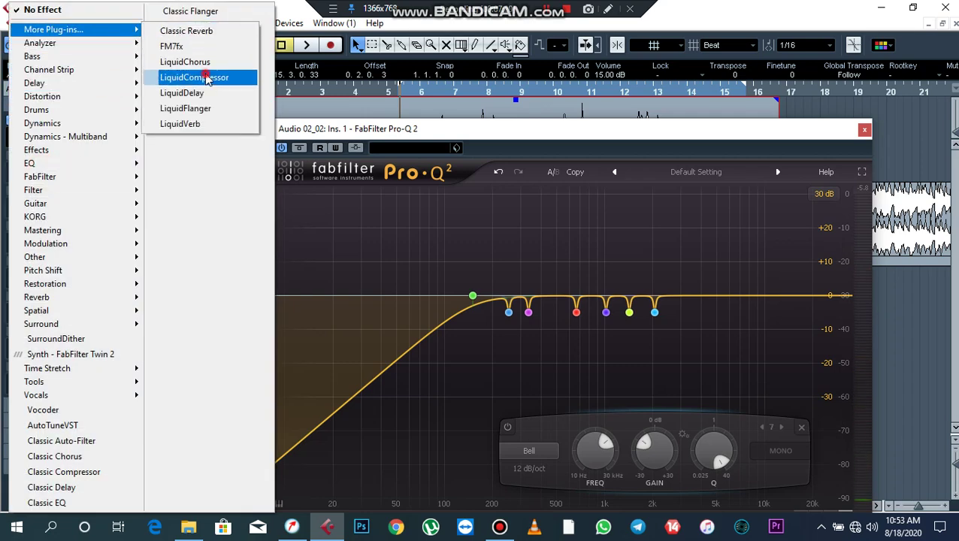
click(194, 77)
key(space)
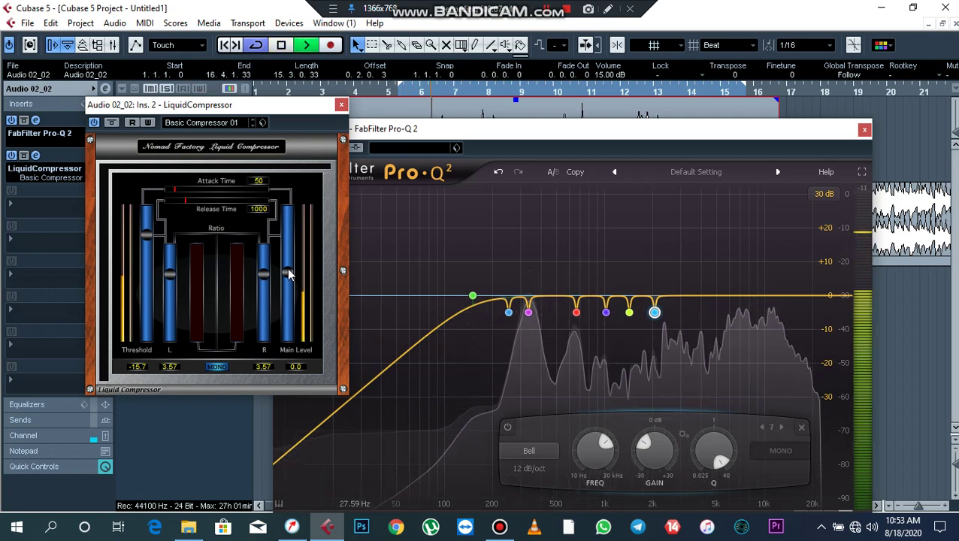
drag(286, 271, 287, 261)
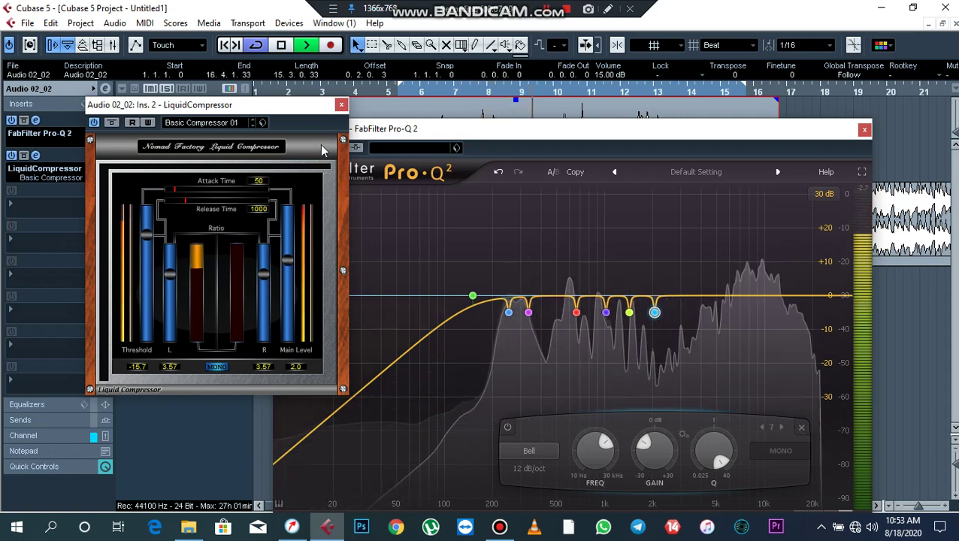
click(342, 105)
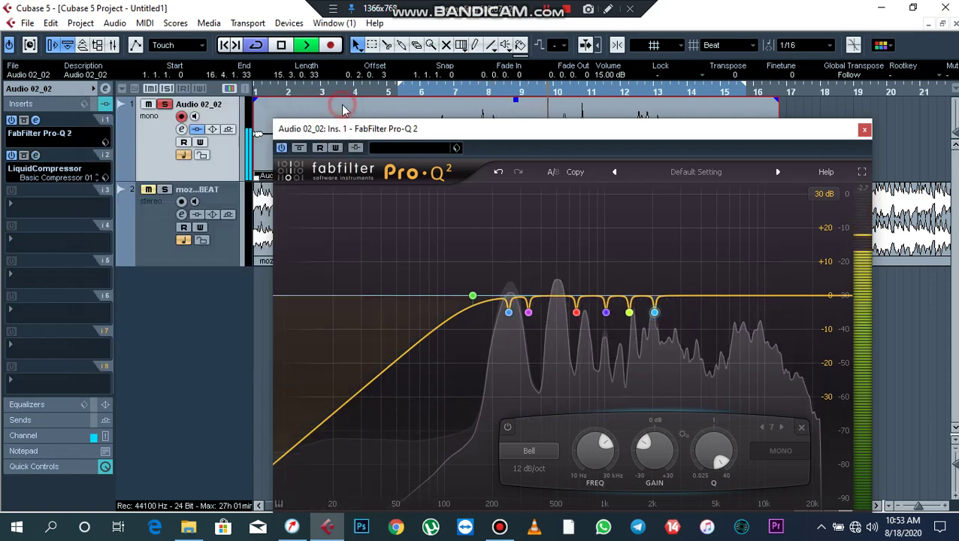
Compare the compressed vocal with Pro-Q 2 bypassed and re-enabled, and stop playback.
click(281, 148)
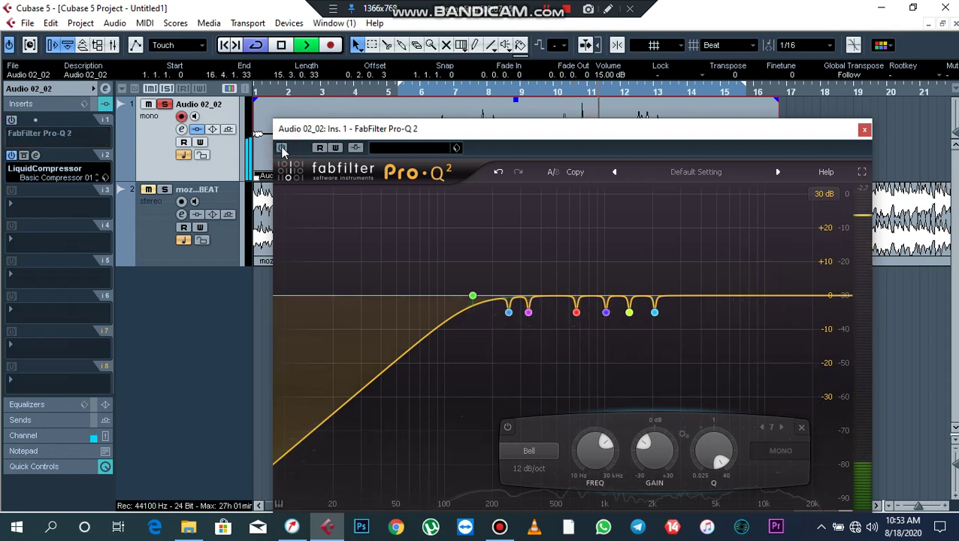
click(282, 148)
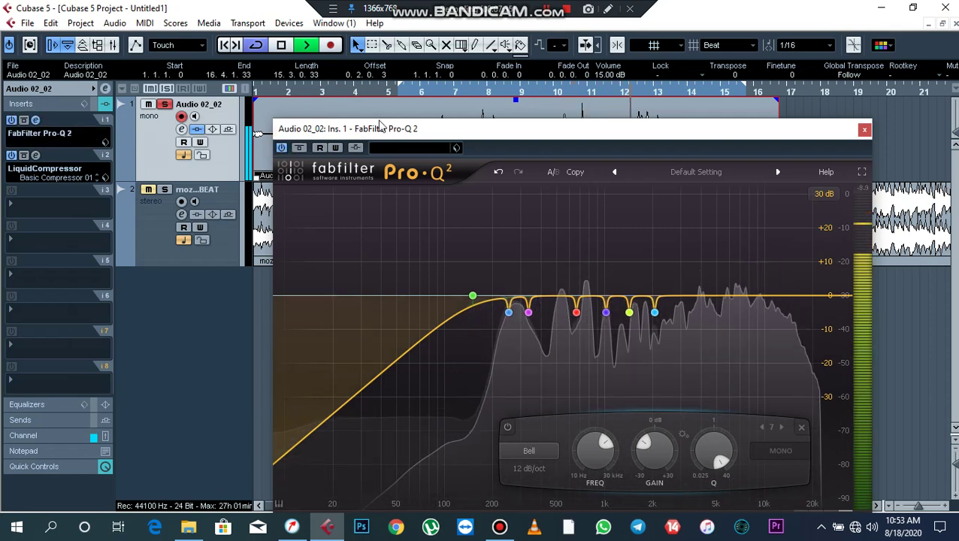
key(space)
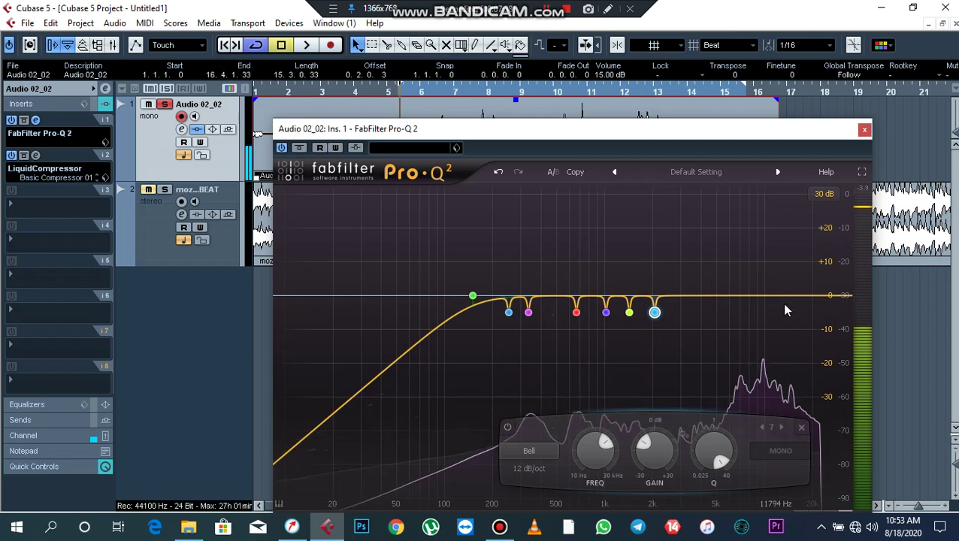
Add a high-shelf band to Pro-Q 2 at about 3121 Hz and set its gain to +5 dB.
double_click(786, 296)
drag(786, 295, 689, 289)
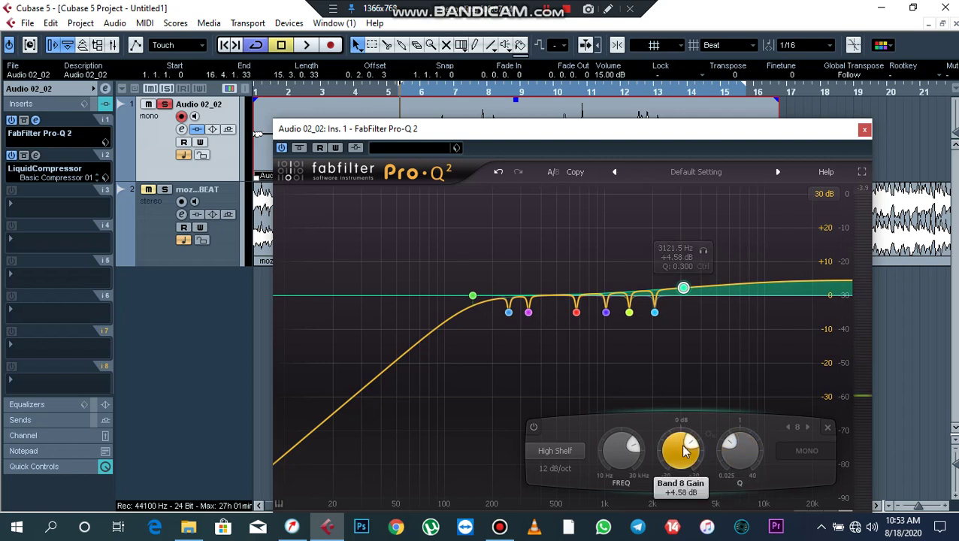
mouse_move(682, 444)
mouse_down()
mouse_move(682, 464)
mouse_move(682, 438)
mouse_up()
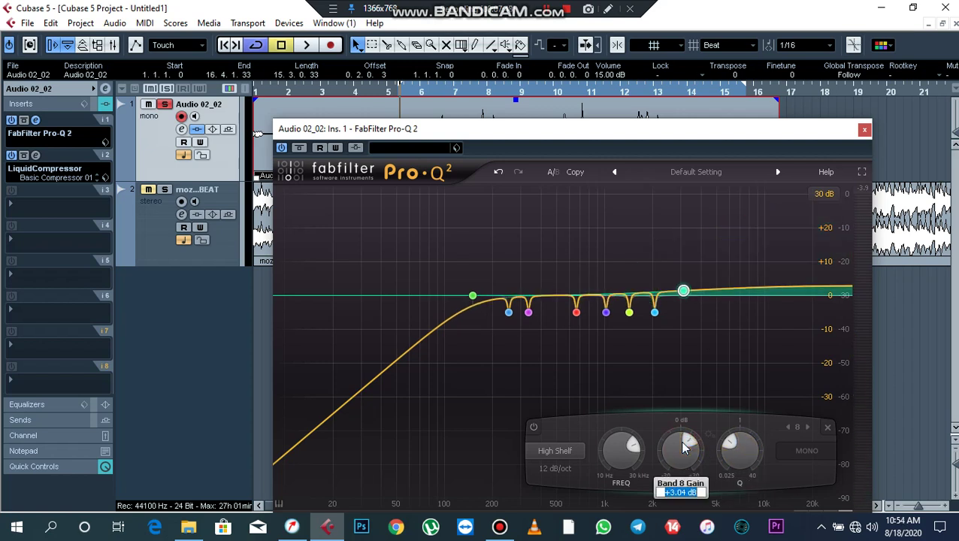
text(5)
key(Return)
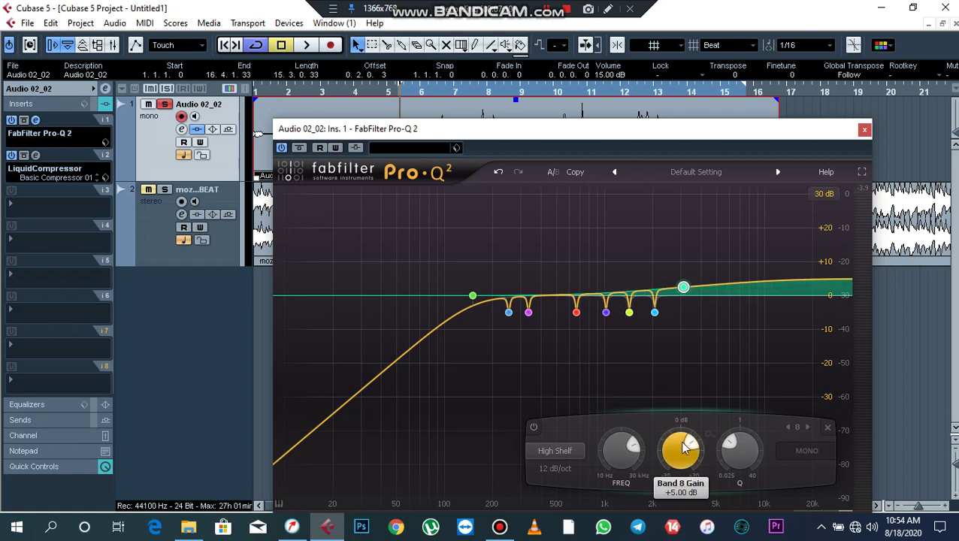
Set the high-shelf band's Q to about 0.737 and close the equalizer window.
click(740, 460)
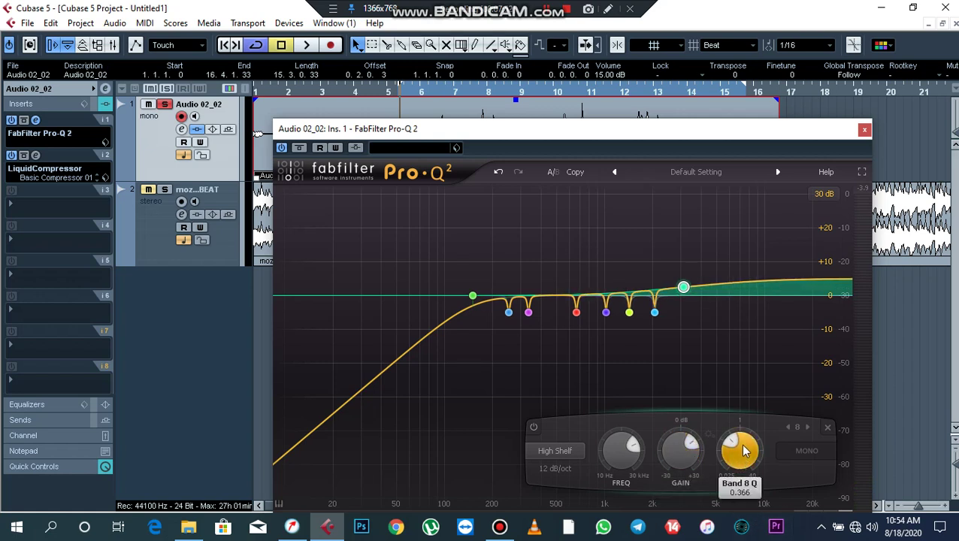
drag(744, 451, 757, 414)
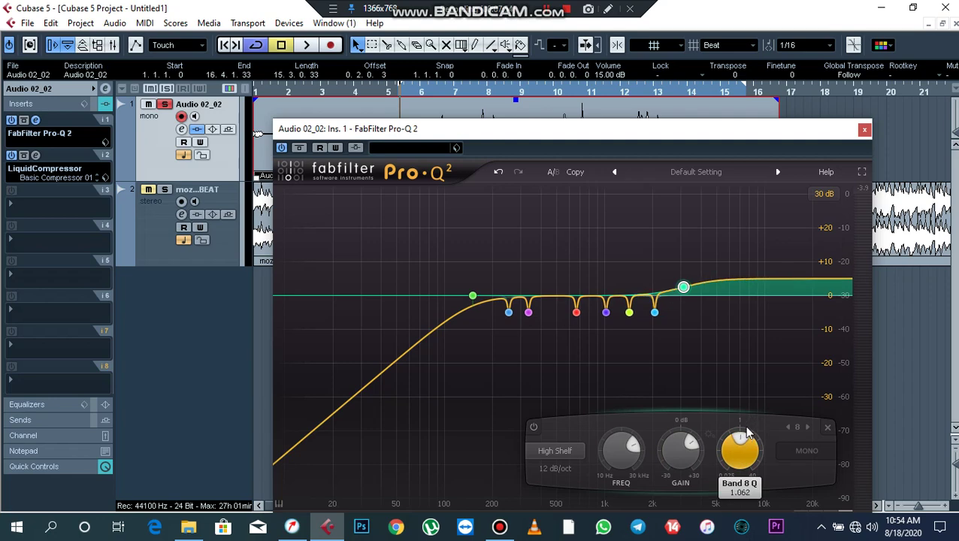
click(865, 130)
Play the looped vocal, bypass Pro-Q 2, and listen to the vocal together with the soloed beat track.
key(space)
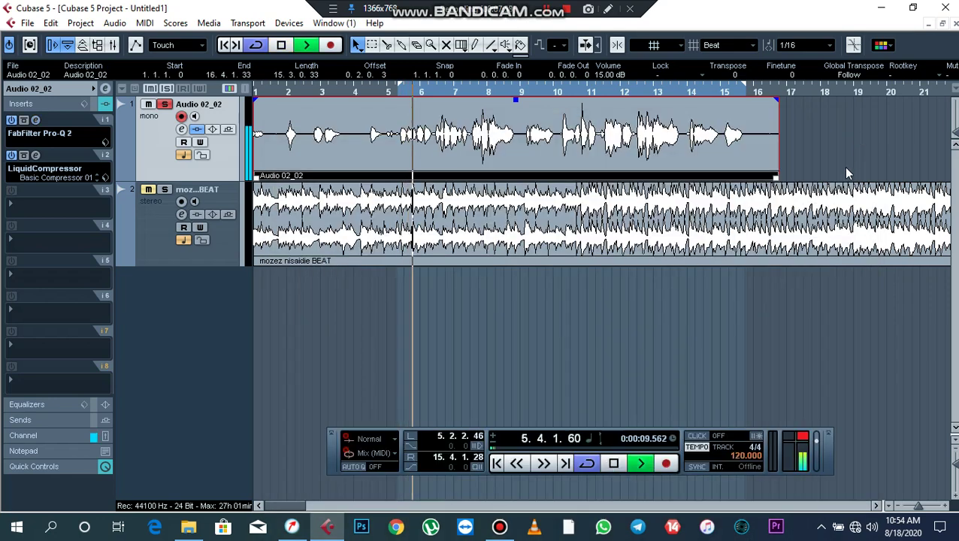
click(575, 327)
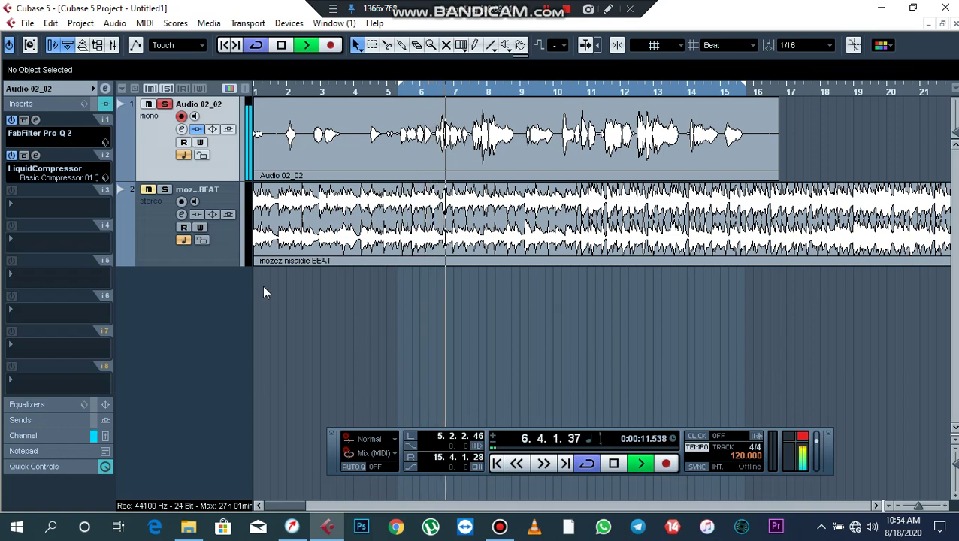
click(12, 121)
key(space)
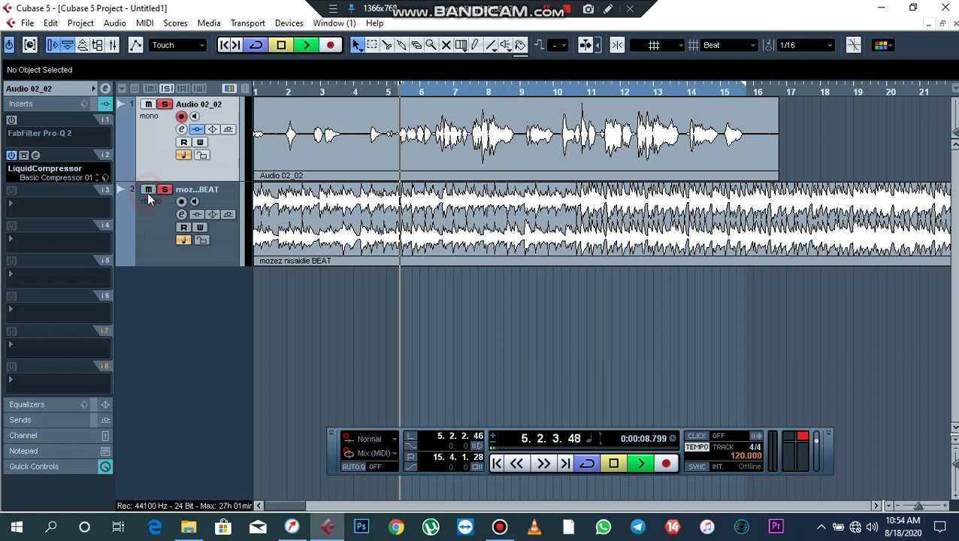
key(space)
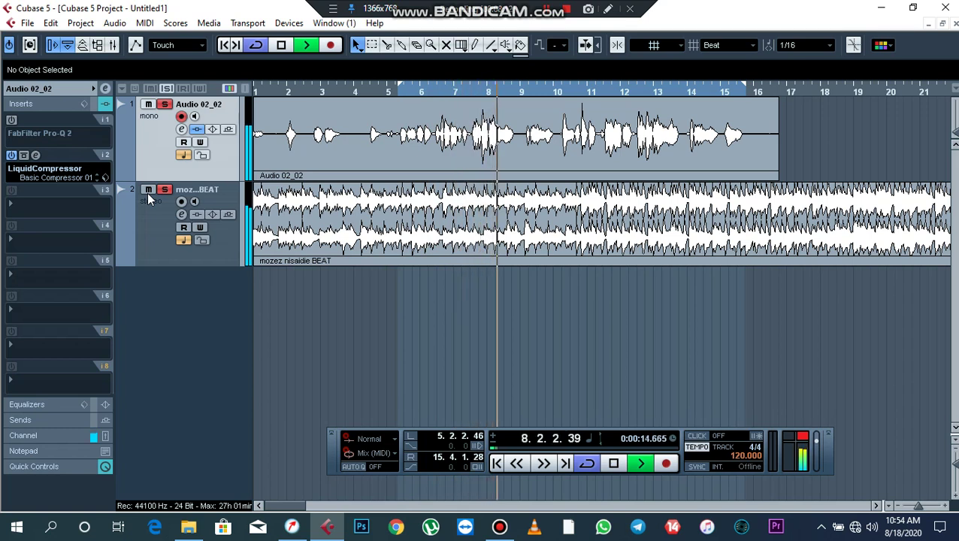
key(space)
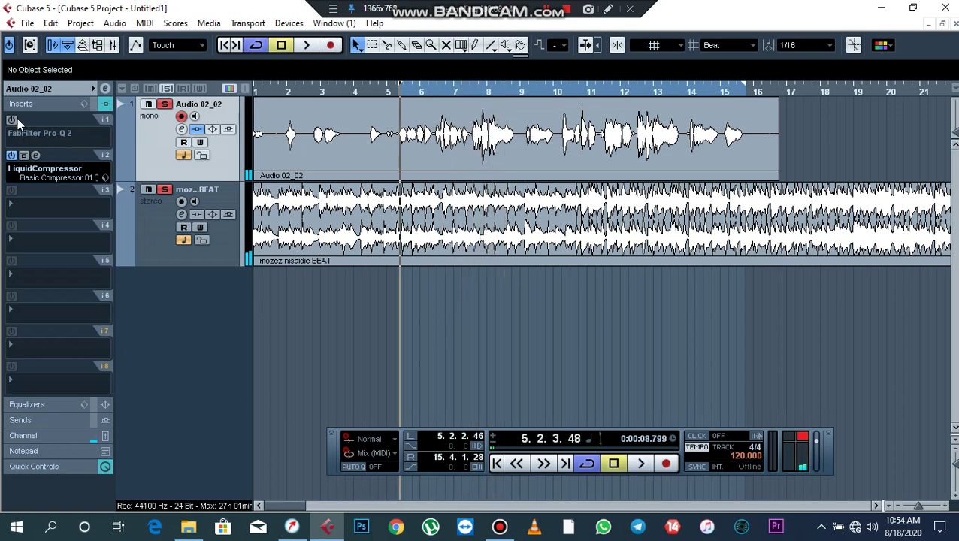
Re-enable Pro-Q 2 on Audio 02_02 and listen to the equalized vocal together with the beat.
click(12, 121)
key(space)
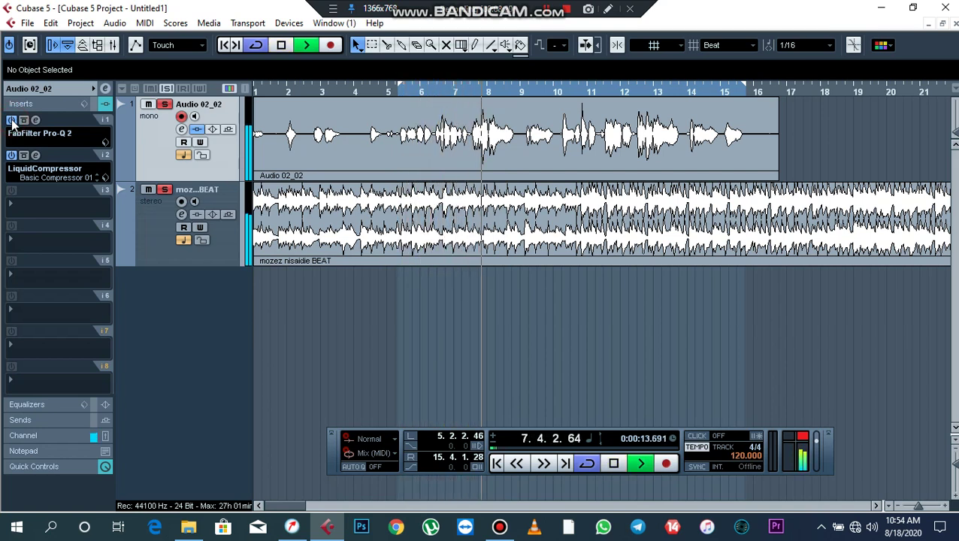
key(space)
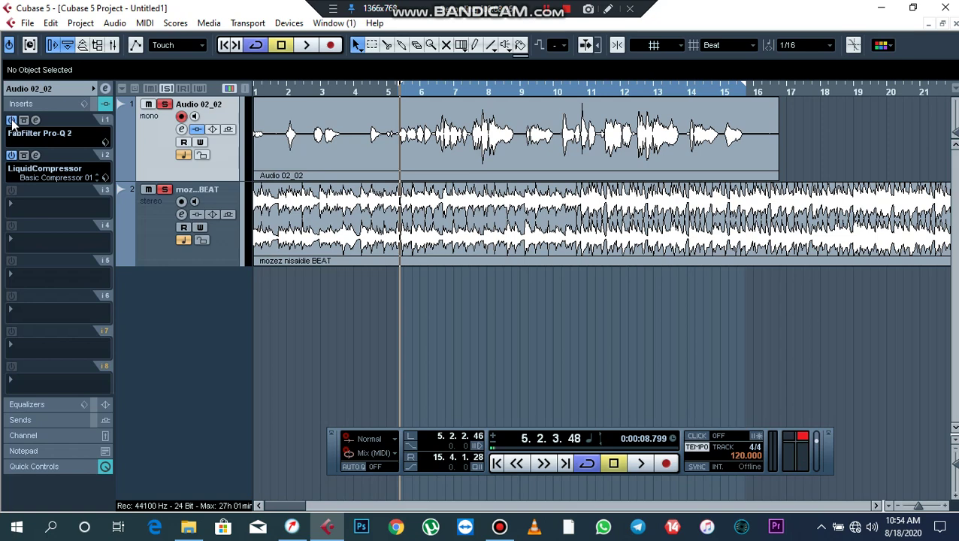
Reopen Pro-Q 2, set its display range to 12 dB to inspect the EQ curve, and close its window.
click(34, 121)
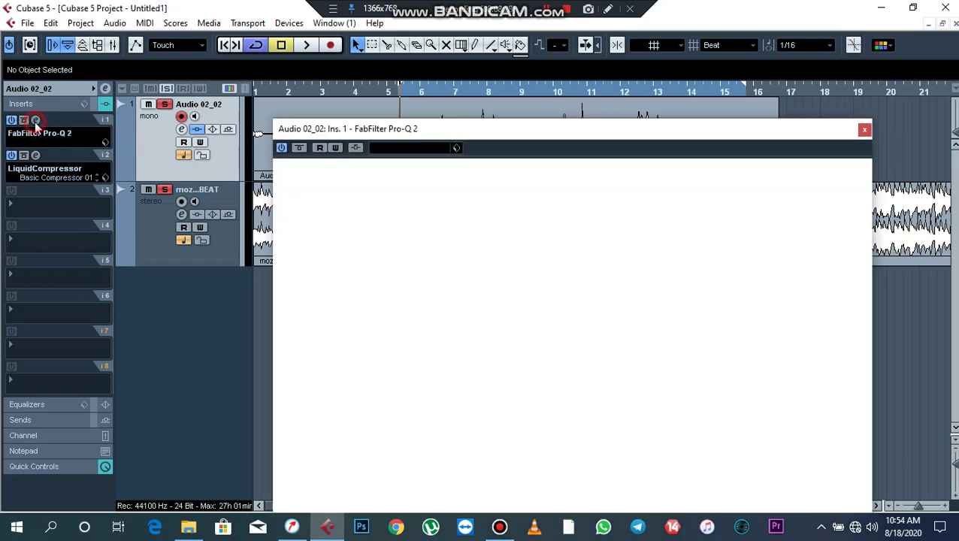
drag(426, 133, 402, 117)
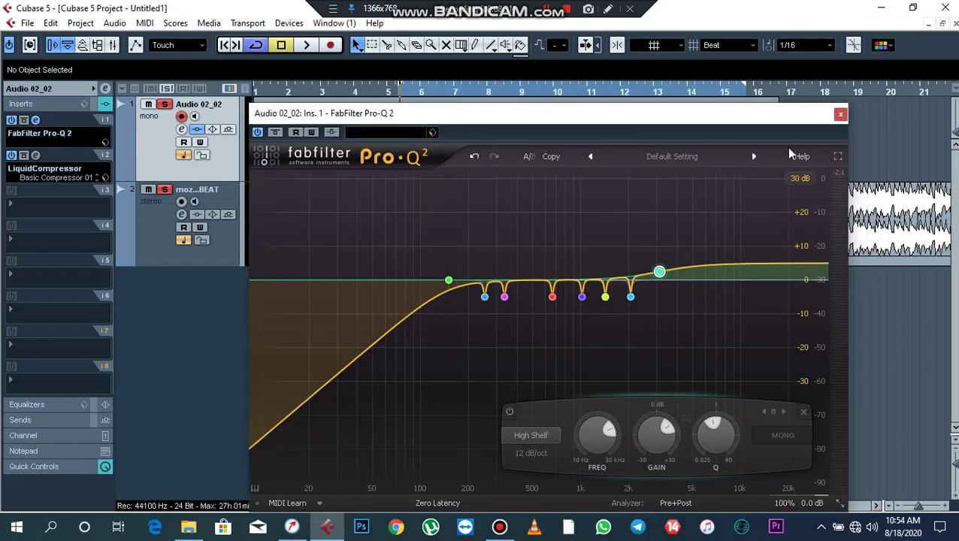
click(800, 178)
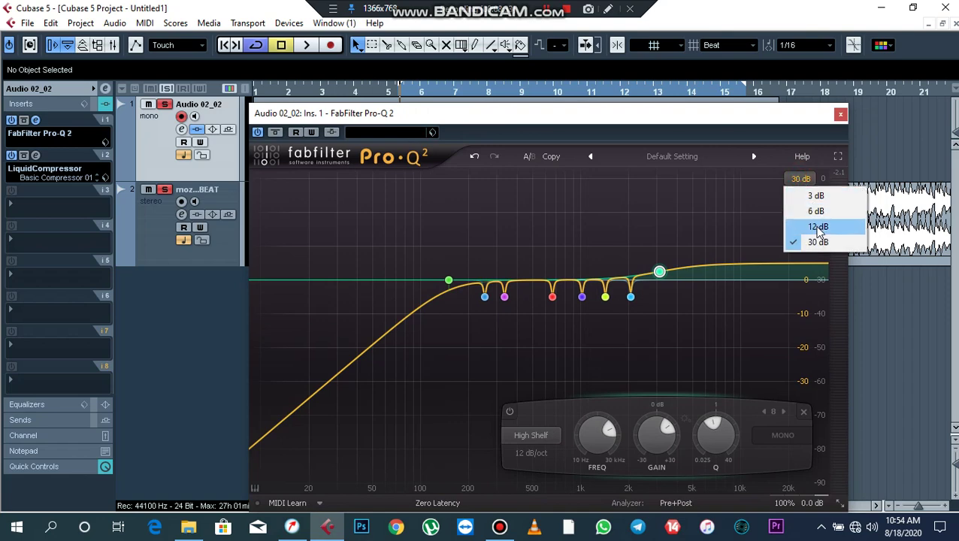
click(818, 227)
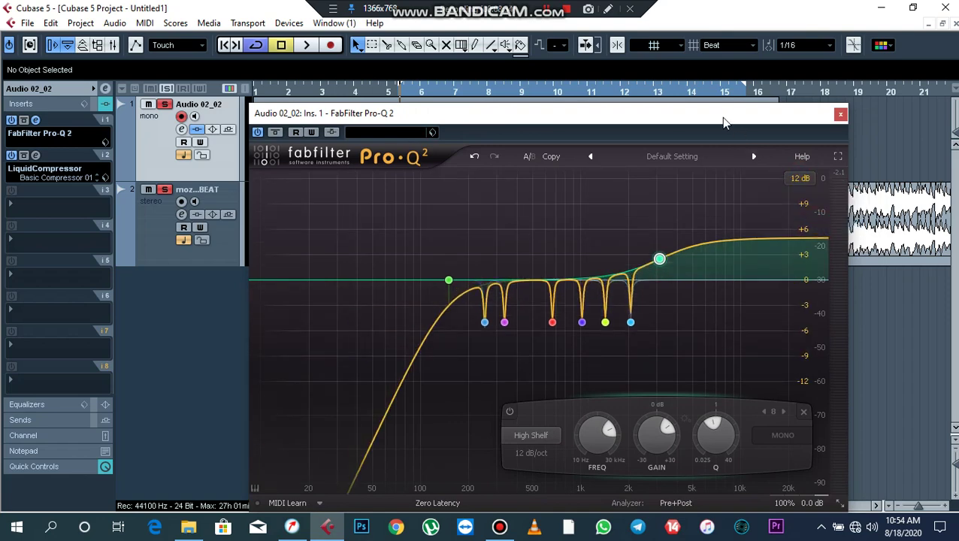
drag(724, 123, 728, 106)
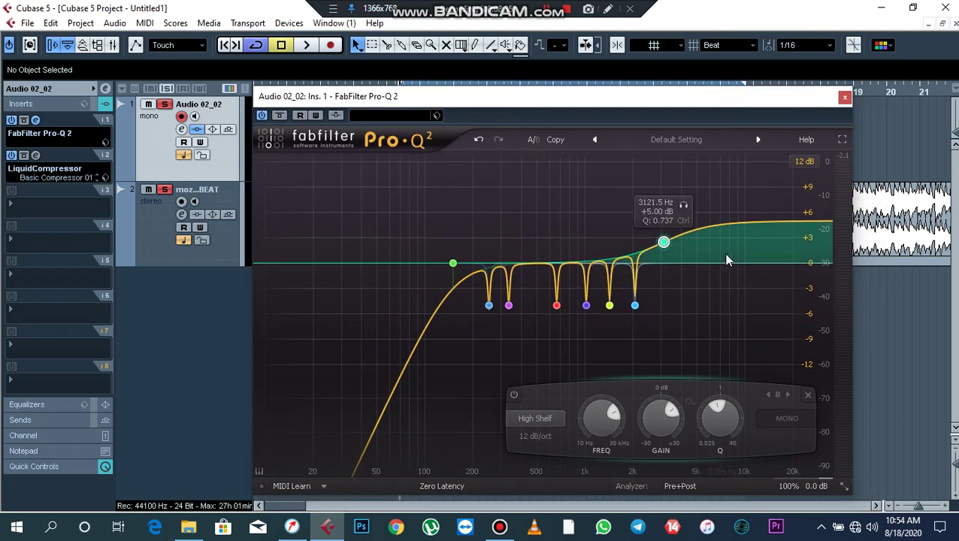
click(846, 99)
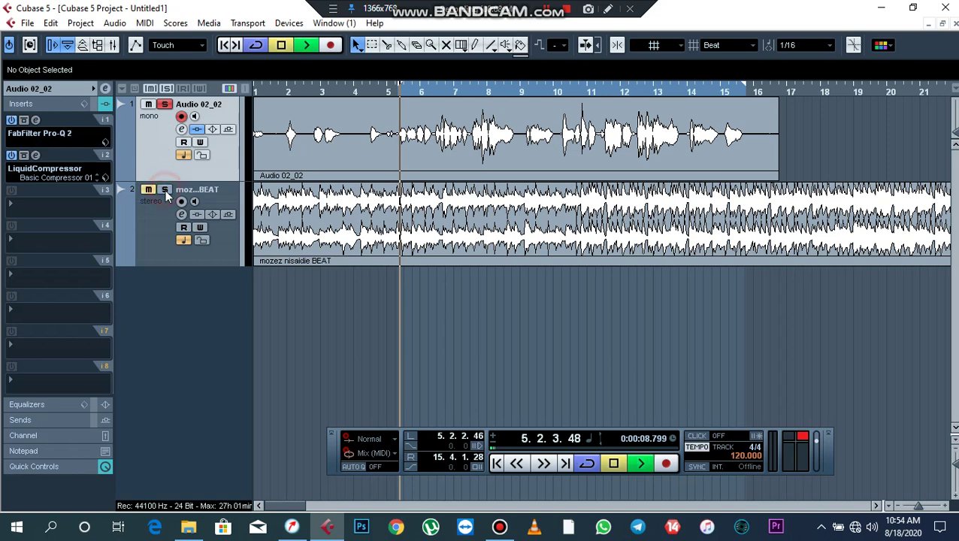
Open LiquidCompressor on Audio 02_02 and adjust its Main Level to 1.8 while listening to the loop.
click(36, 155)
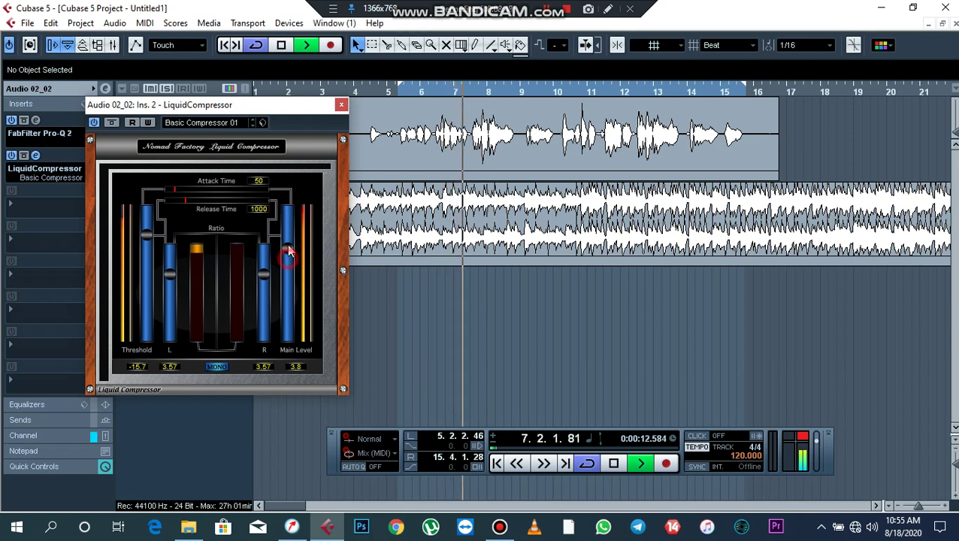
mouse_move(289, 252)
mouse_down()
mouse_move(294, 220)
mouse_move(290, 251)
mouse_up()
key(space)
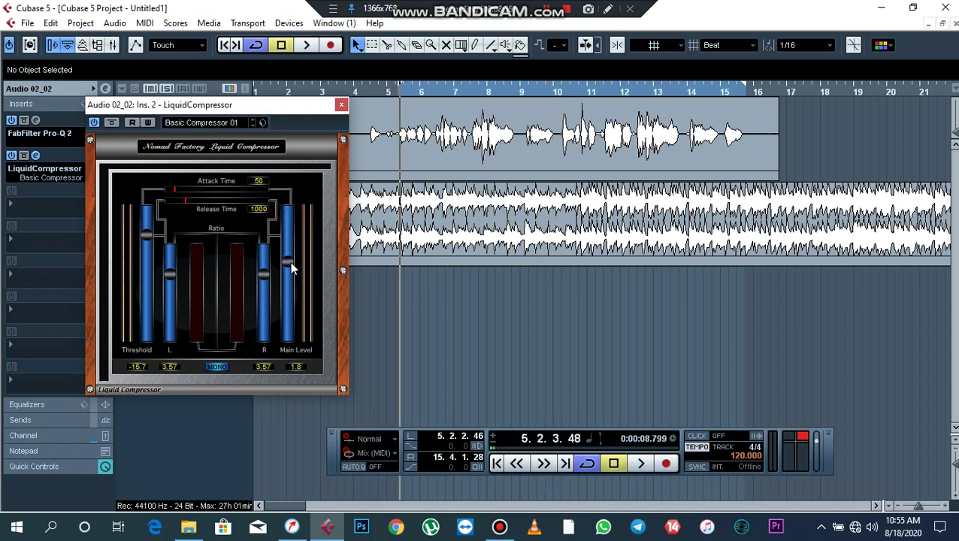
Bypass Pro-Q 2 and raise LiquidCompressor's Main Level to 7.7 during playback to hear the vocal without EQ.
click(12, 121)
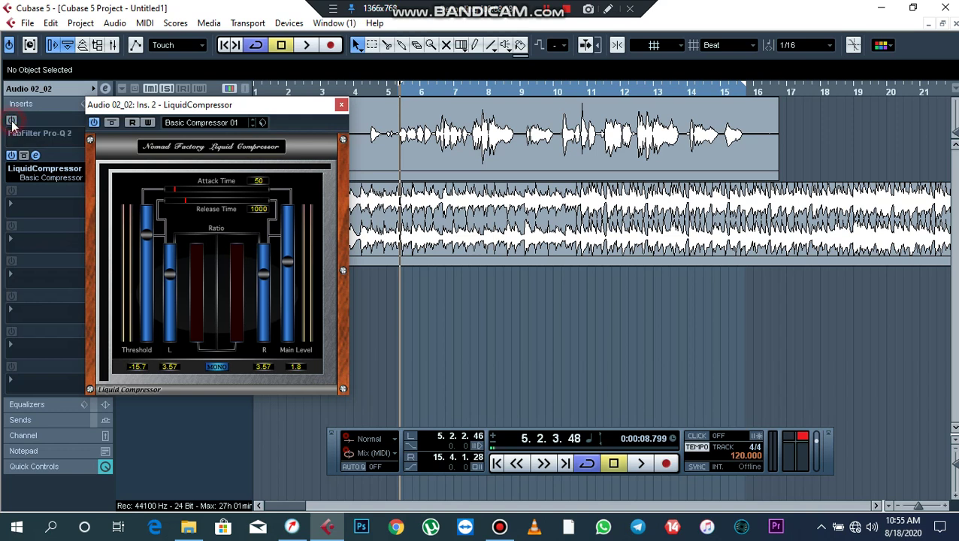
key(space)
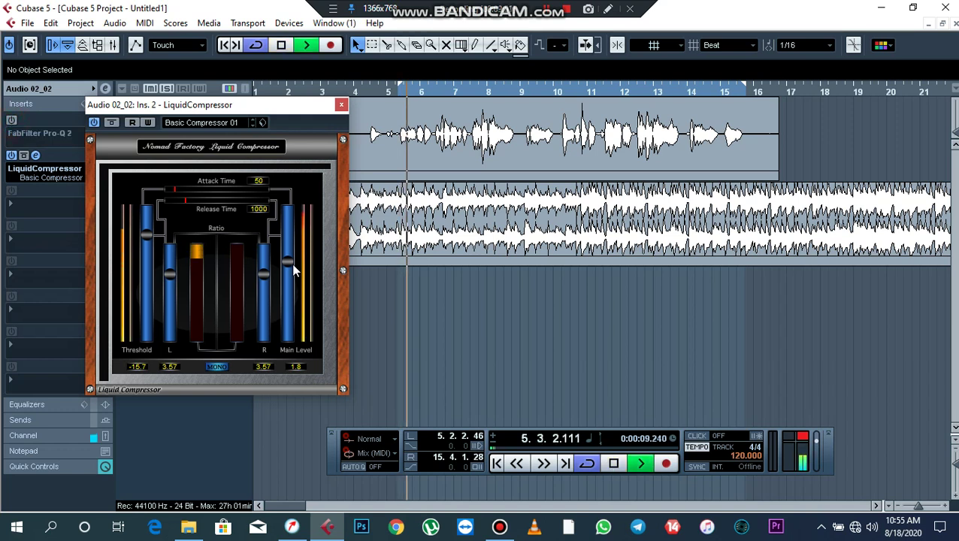
drag(293, 271, 292, 227)
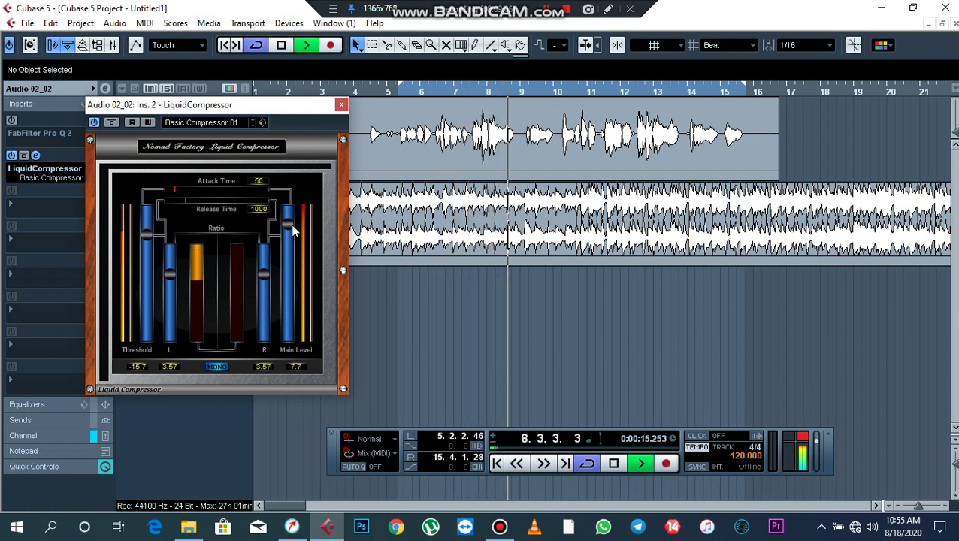
key(space)
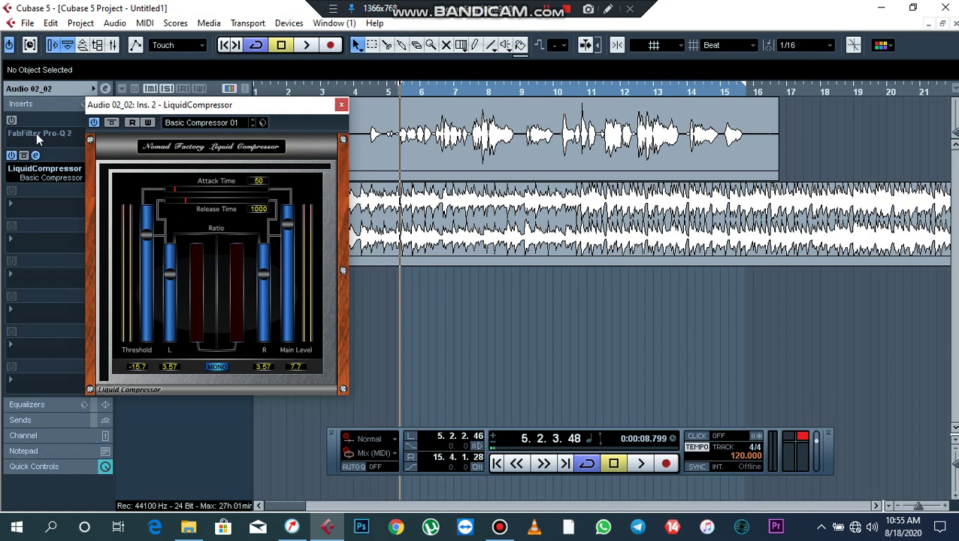
Re-enable Pro-Q 2 on Audio 02_02 during loop playback and lower LiquidCompressor's Main Level to 6.6.
key(space)
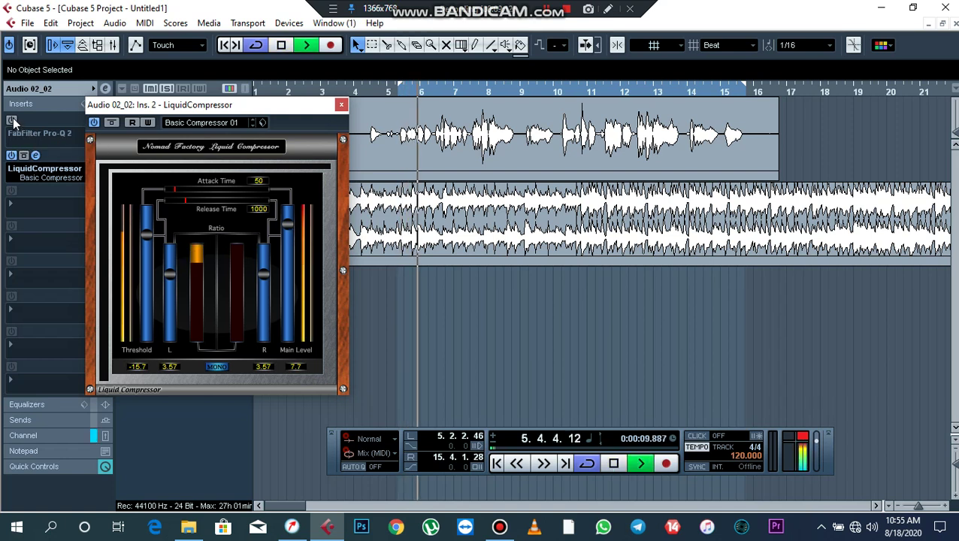
click(12, 121)
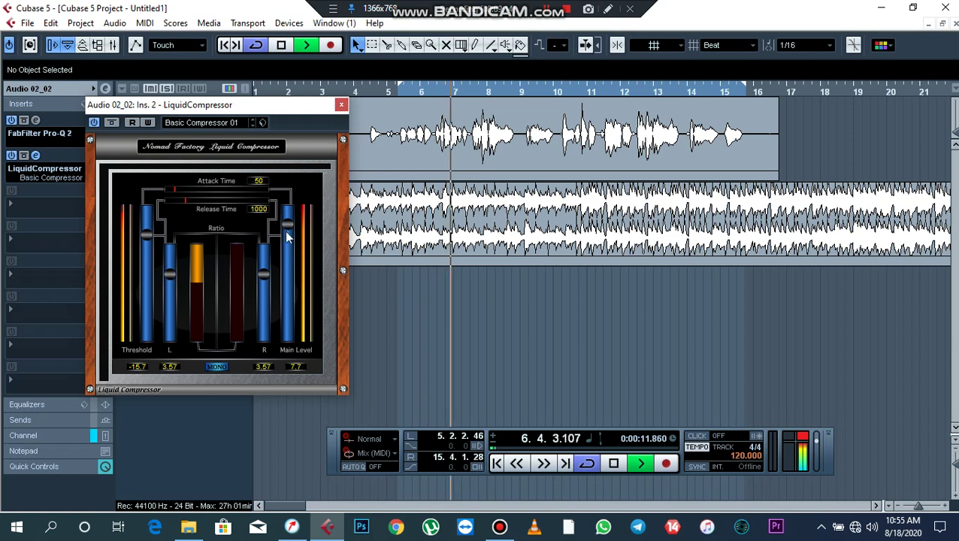
drag(288, 227, 288, 235)
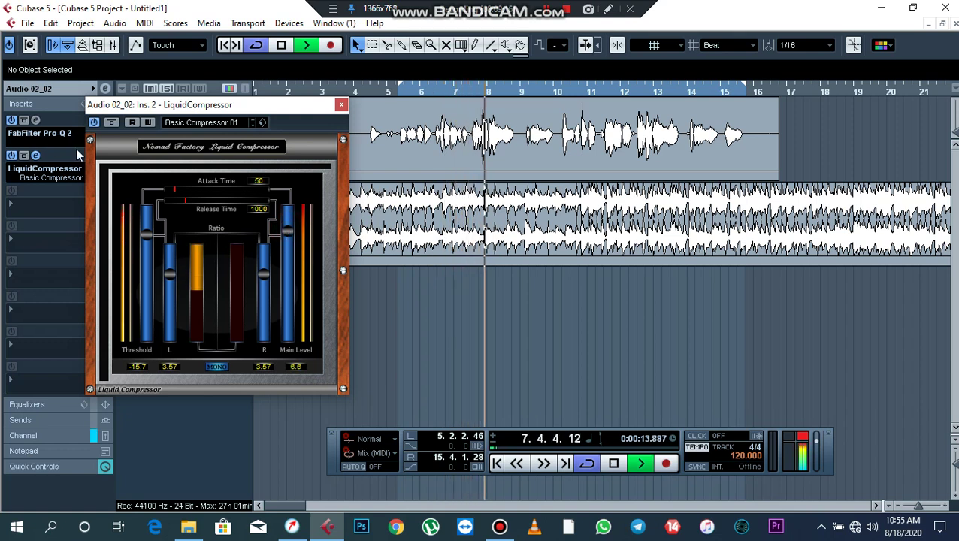
Compare the vocal with Pro-Q 2 bypassed and re-enabled, then set LiquidCompressor's Main Level to 3.1 and close its window.
click(12, 121)
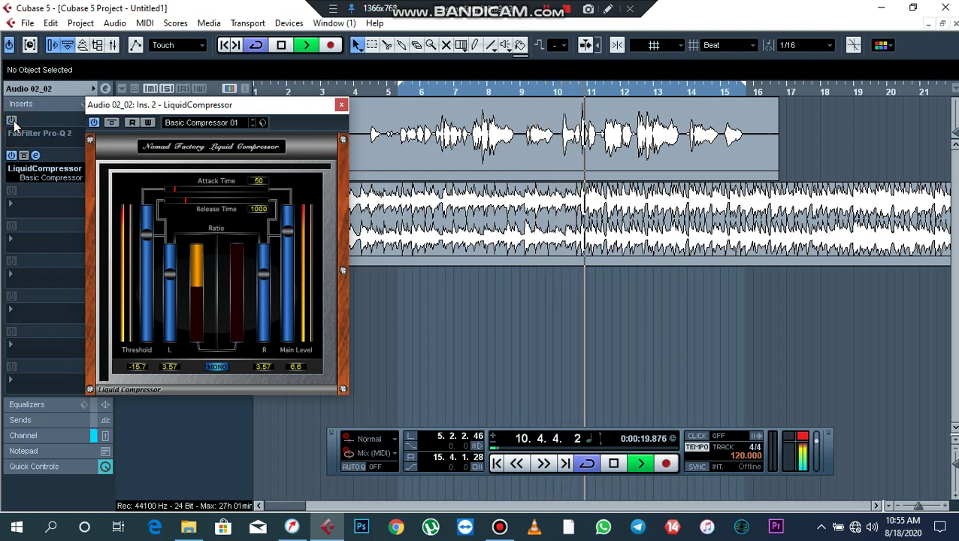
click(12, 121)
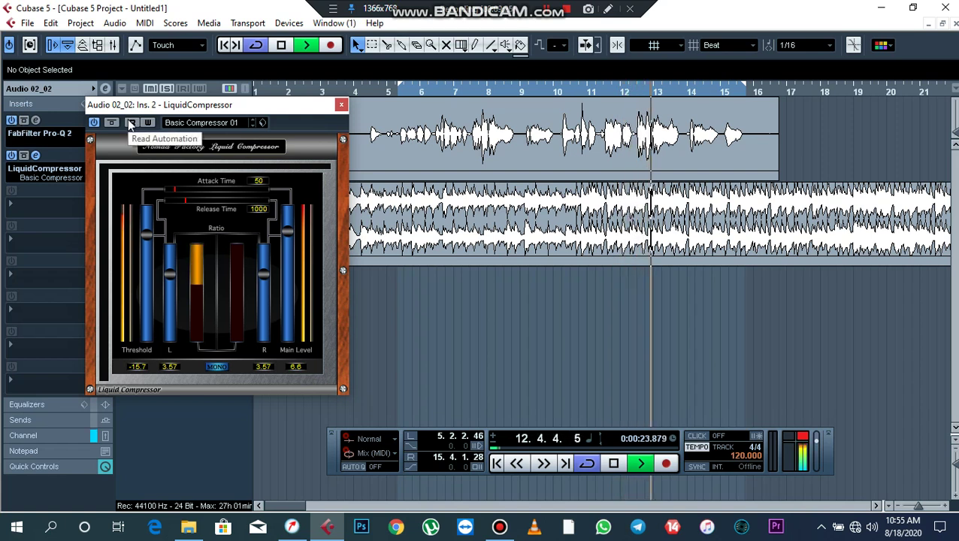
drag(290, 230, 288, 255)
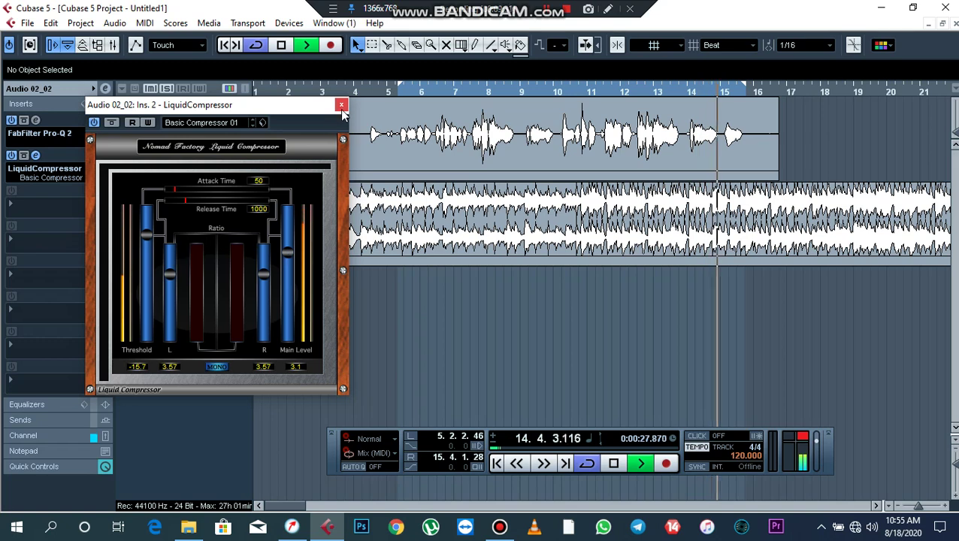
click(342, 104)
Solo the beat track alongside Audio 02_02 to hear the processed vocal in the mix, and stop playback.
click(165, 190)
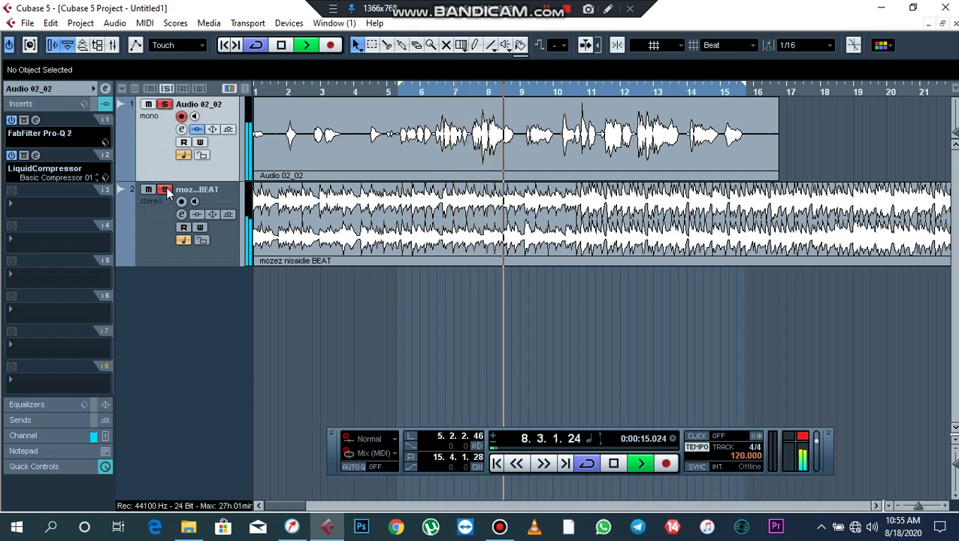
click(164, 192)
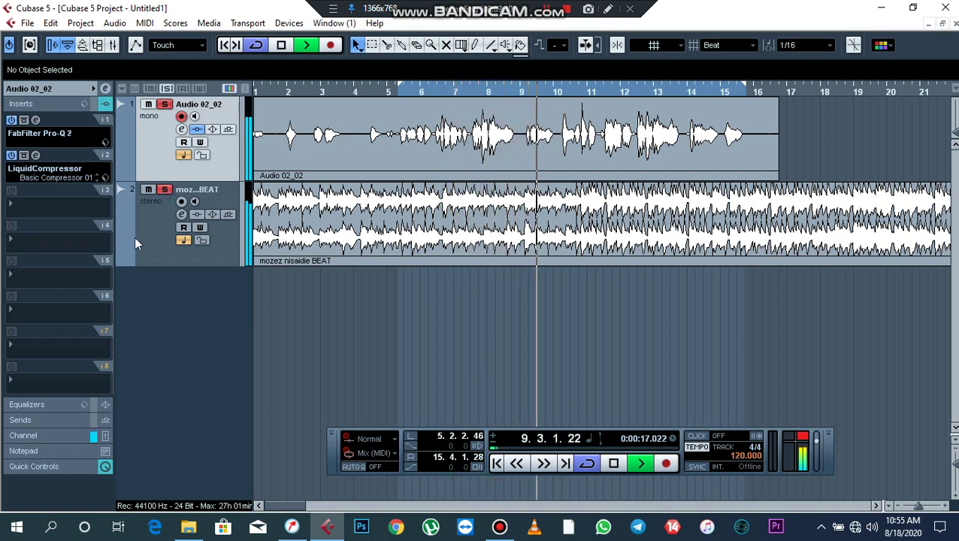
key(space)
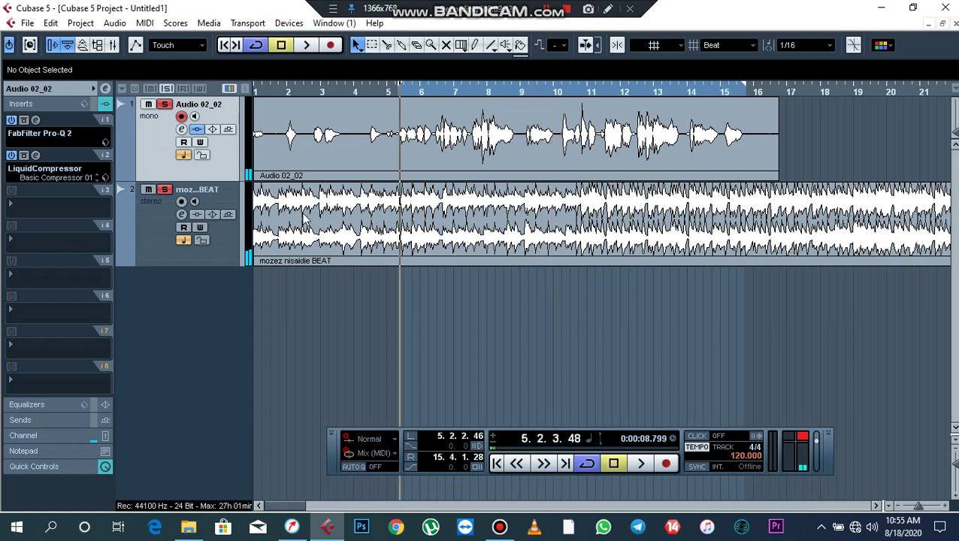